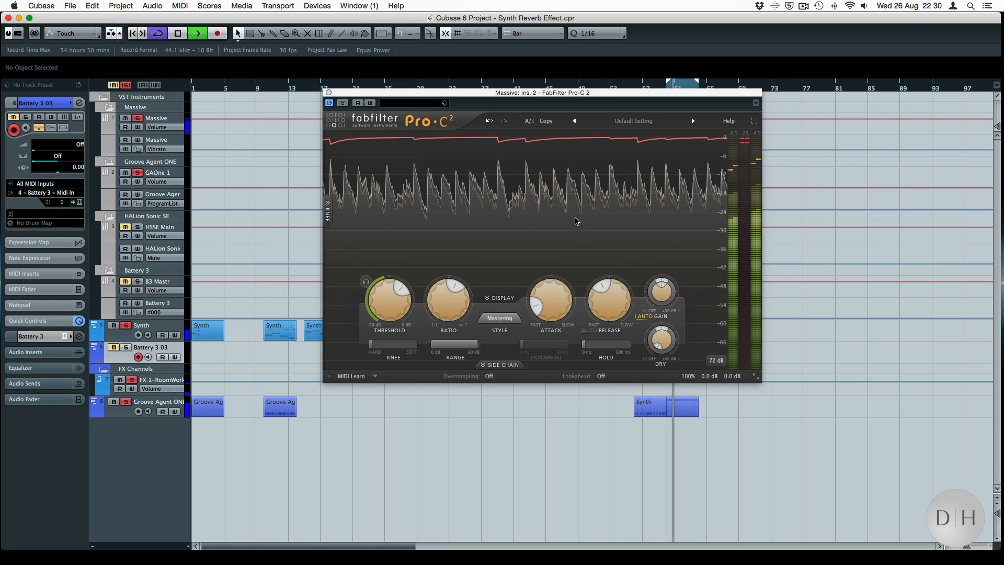
Step: Reposition the FabFilter Pro-C 2 window and enlarge its interface to the Large size
left_click_drag(543, 93, 611, 135)
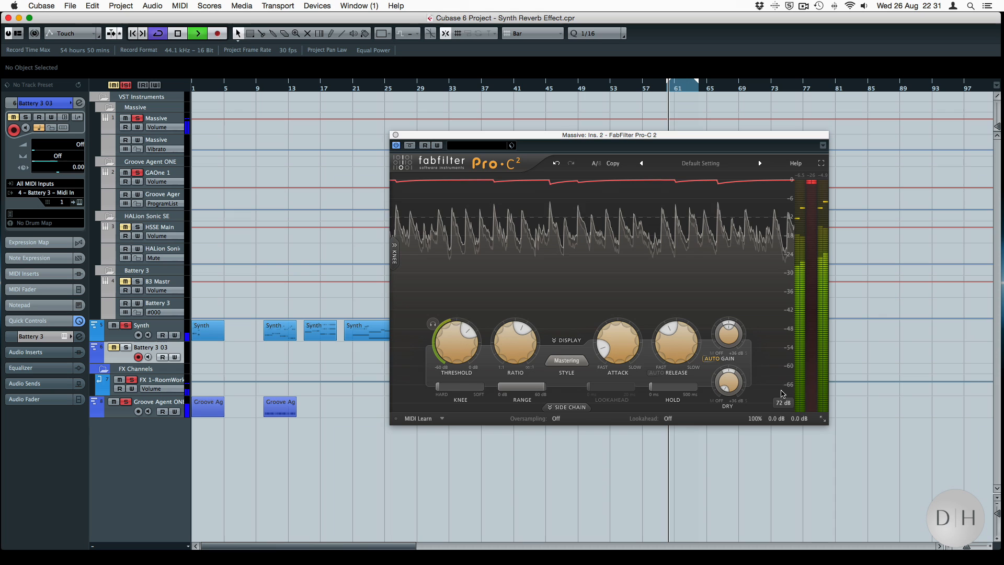
left_click(822, 418)
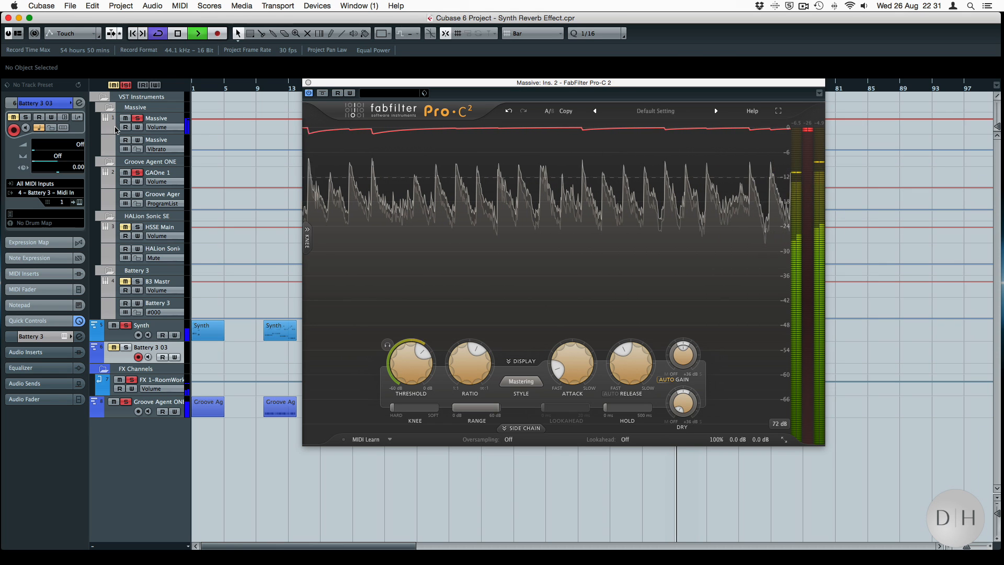
Step: Open the mixer and the original Pro-C on the Massive channel's third insert, and place Pro-C 2 beside it
key("F3")
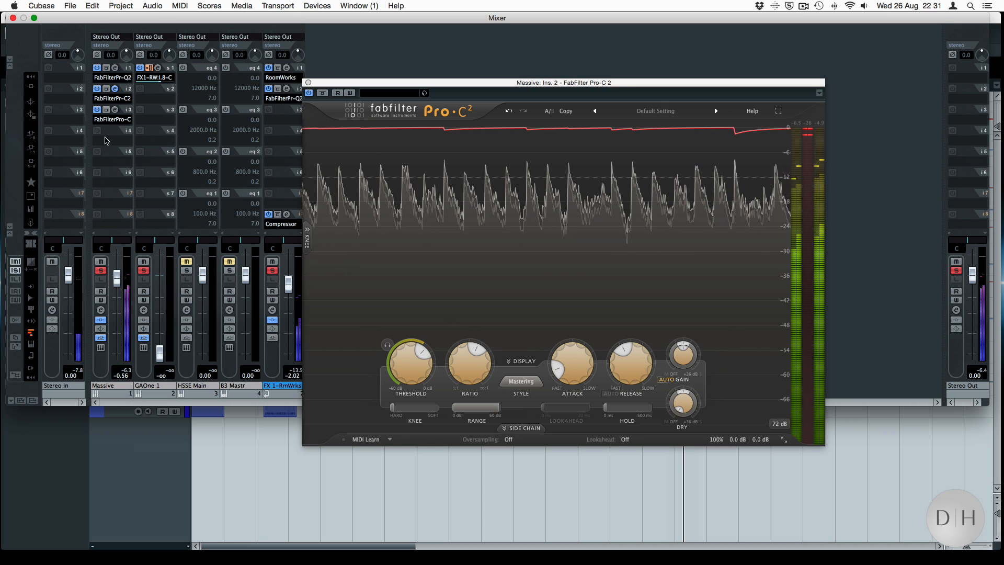
left_click(114, 109)
left_click(356, 107)
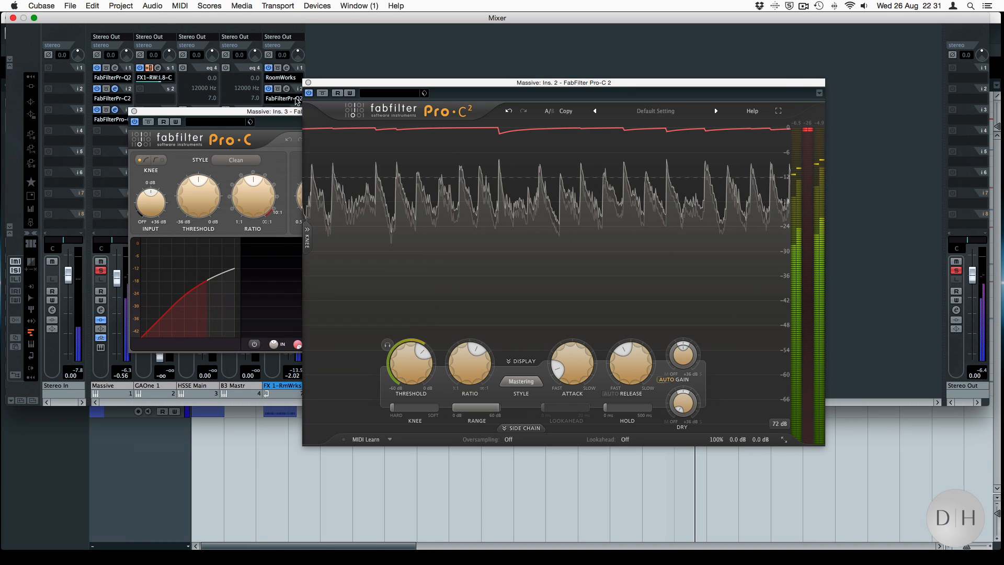
left_click_drag(482, 85, 636, 68)
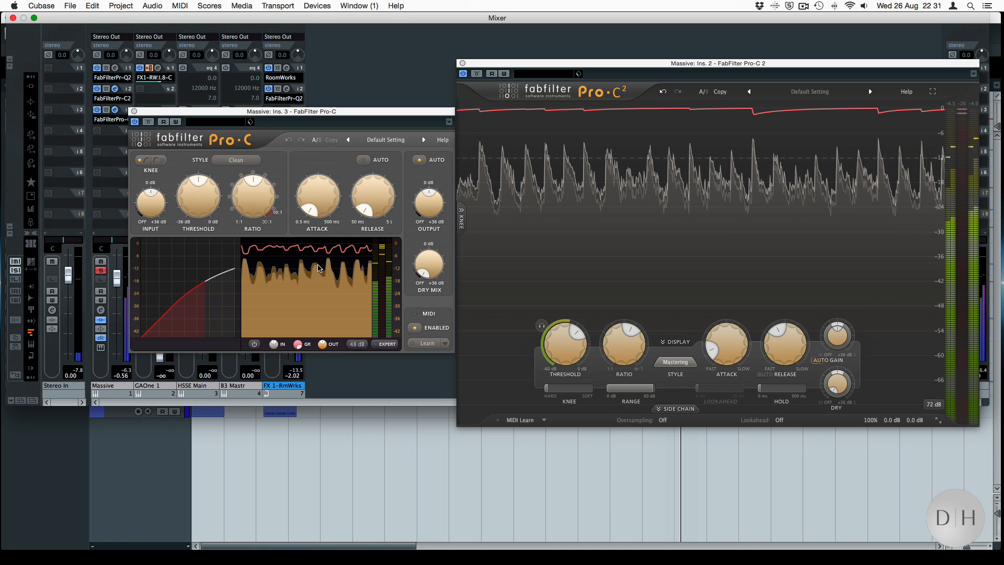
Step: Expand the knee display in Pro-C 2 to compare its curve with the original Pro-C's
mouse_move(322, 282)
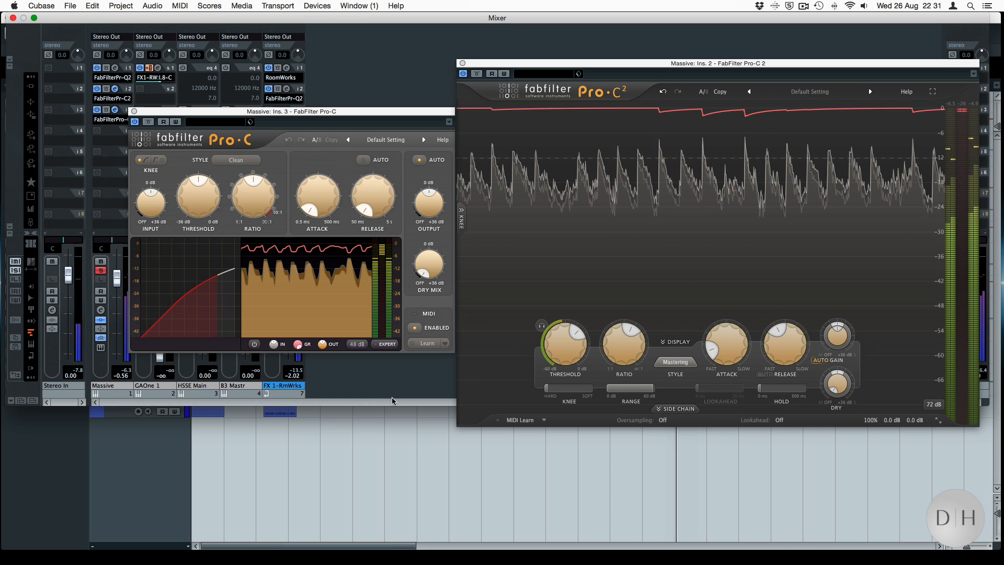
mouse_move(566, 354)
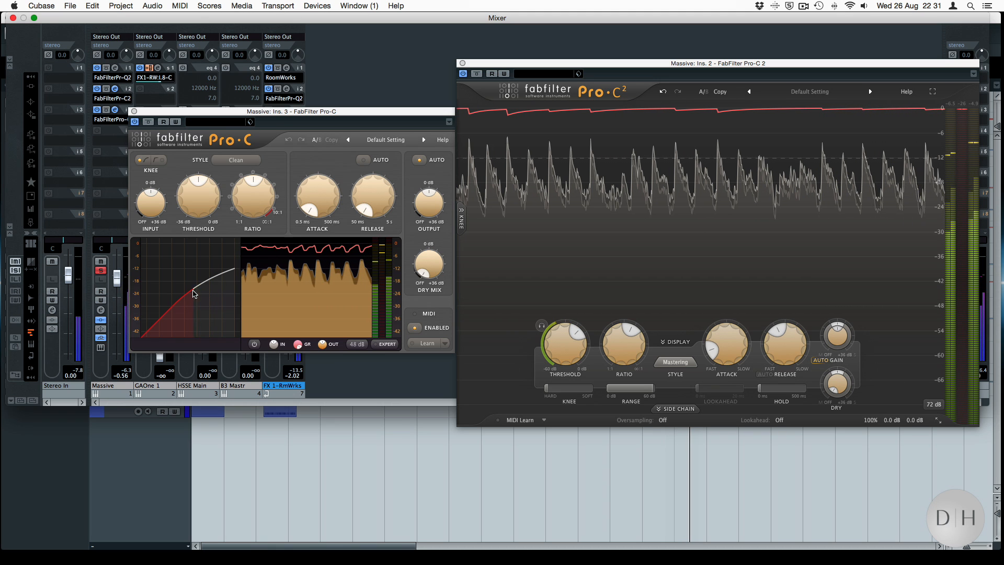
left_click(462, 217)
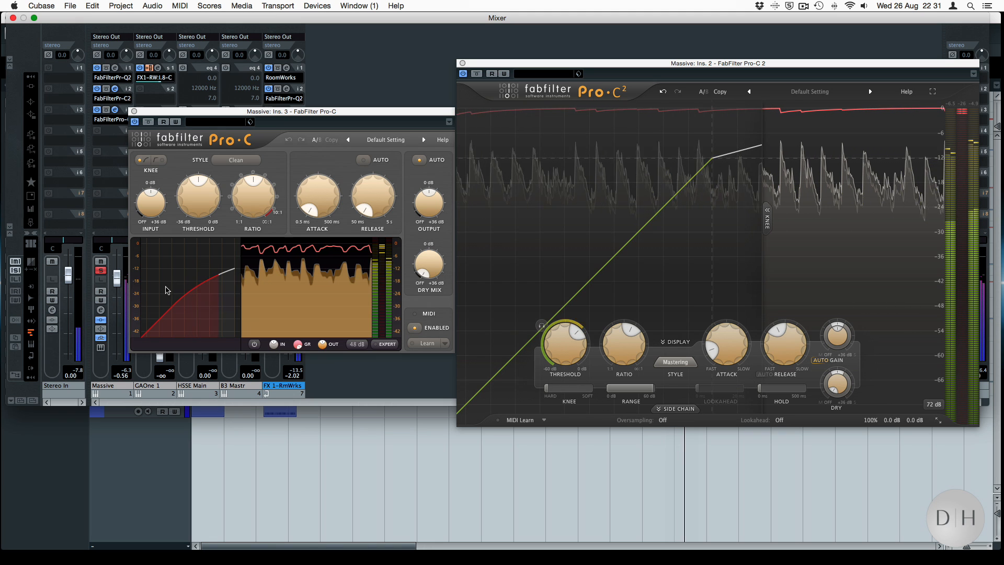
Step: Compare the original Pro-C's hard and soft knee curves, restore the soft knee and close its window
left_click(162, 159)
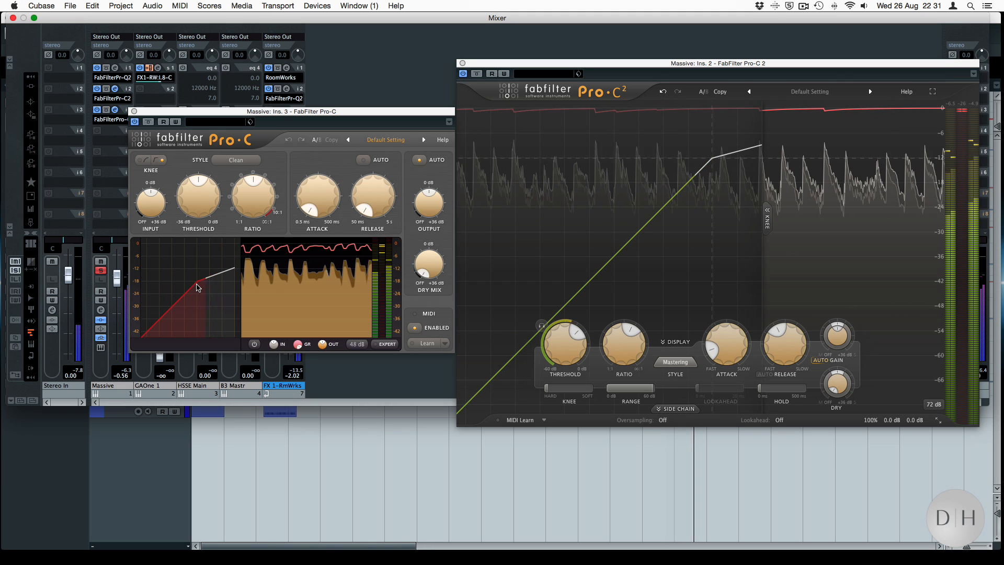
left_click(139, 161)
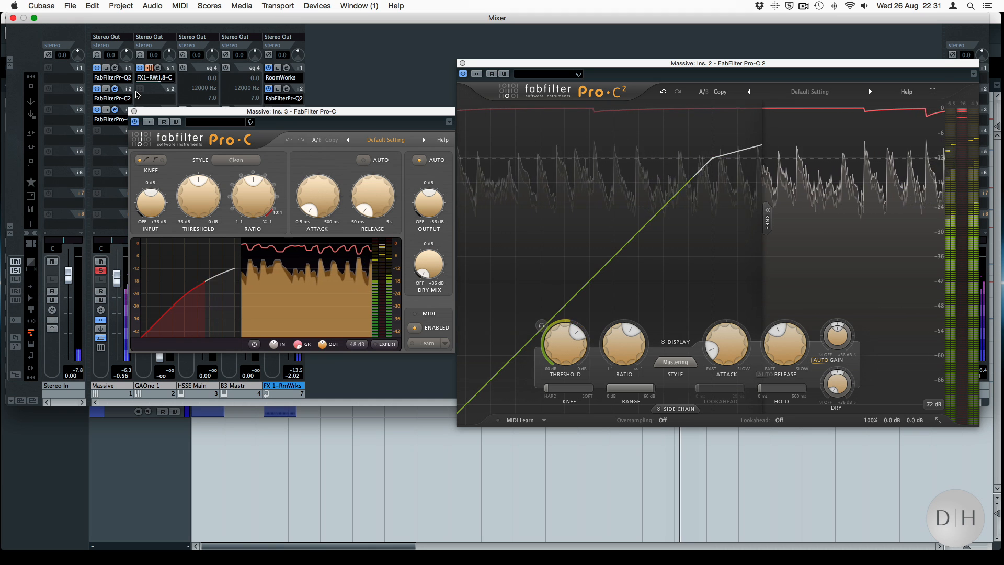
left_click(133, 111)
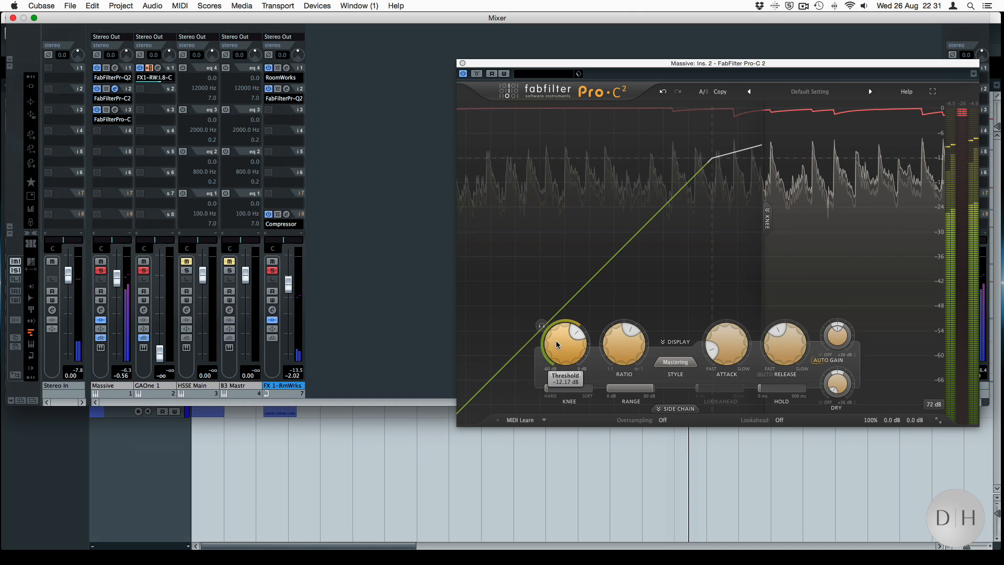
Step: Lower the Pro-C 2 threshold to about -26 dB and tighten the knee to about +2.95 dB
left_click_drag(598, 391, 545, 390)
left_click_drag(563, 334, 663, 392)
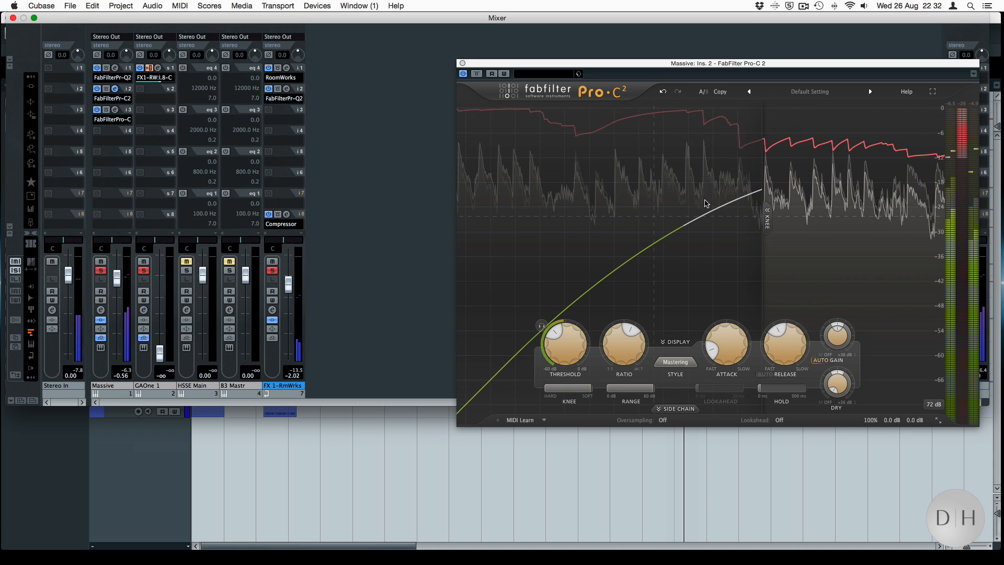
left_click_drag(554, 392, 494, 391)
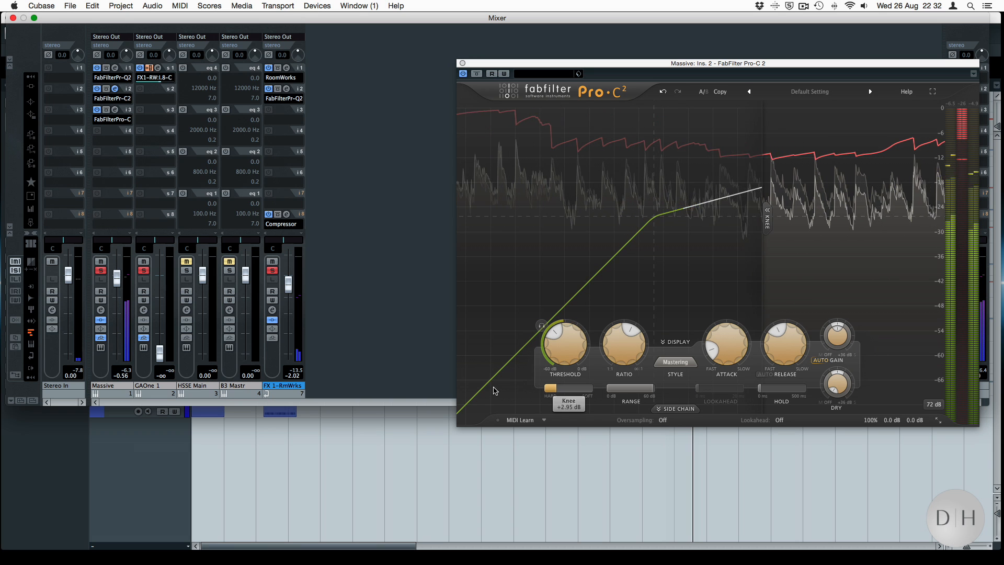
Step: Lower the Pro-C 2 ratio and, after auditioning the triggering signal, readjust the threshold to about -14.5 dB
left_click_drag(629, 291, 626, 343)
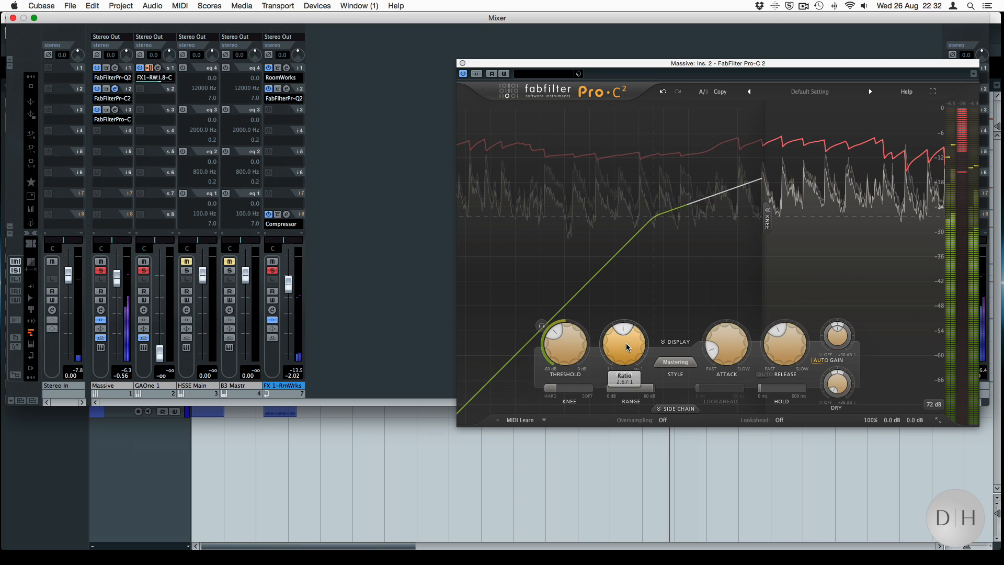
left_click_drag(561, 338, 567, 303)
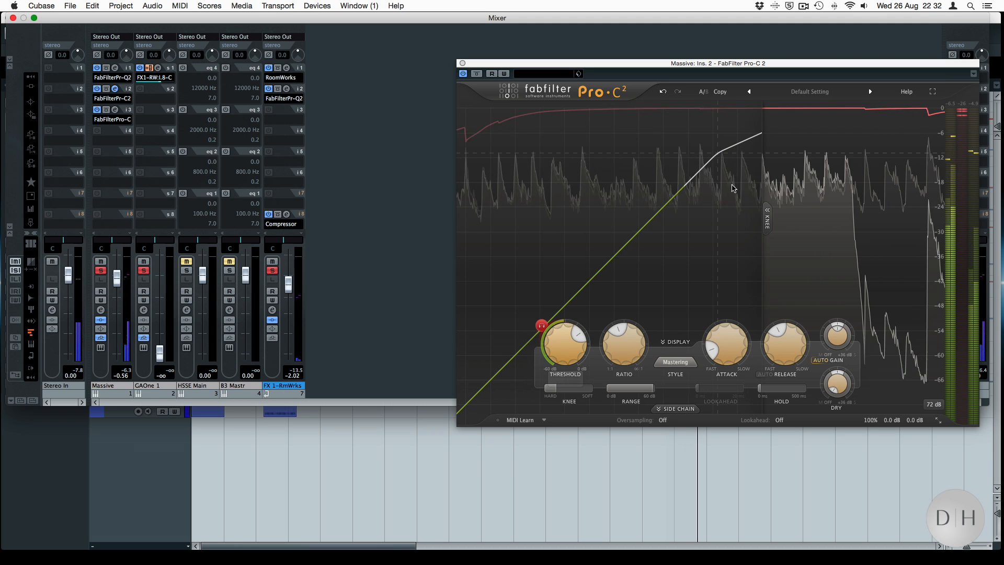
left_click_drag(562, 339, 551, 388)
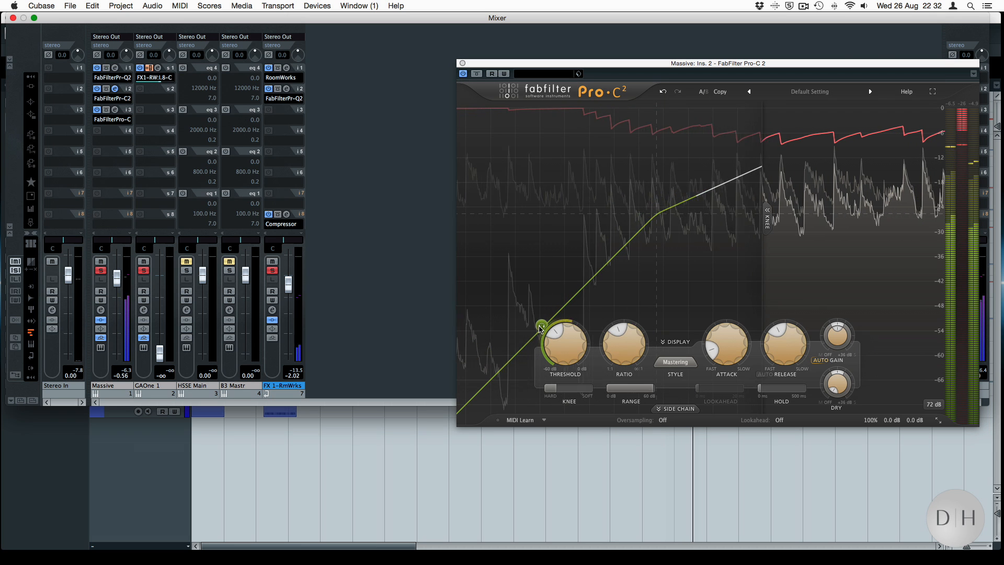
left_click_drag(566, 341, 573, 323)
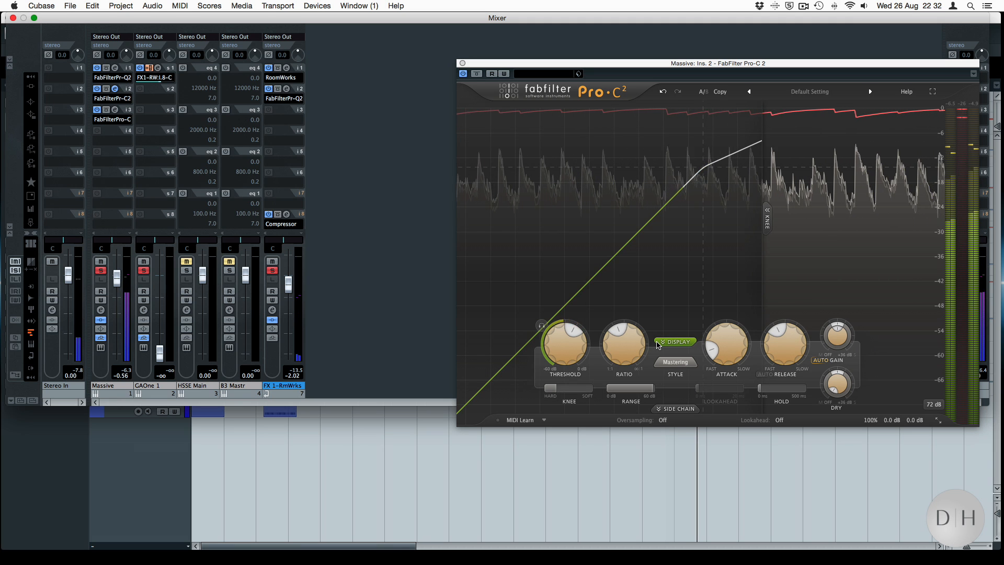
Step: Try the Clean compression style in Pro-C 2, review the available styles and return to Mastering
mouse_move(635, 394)
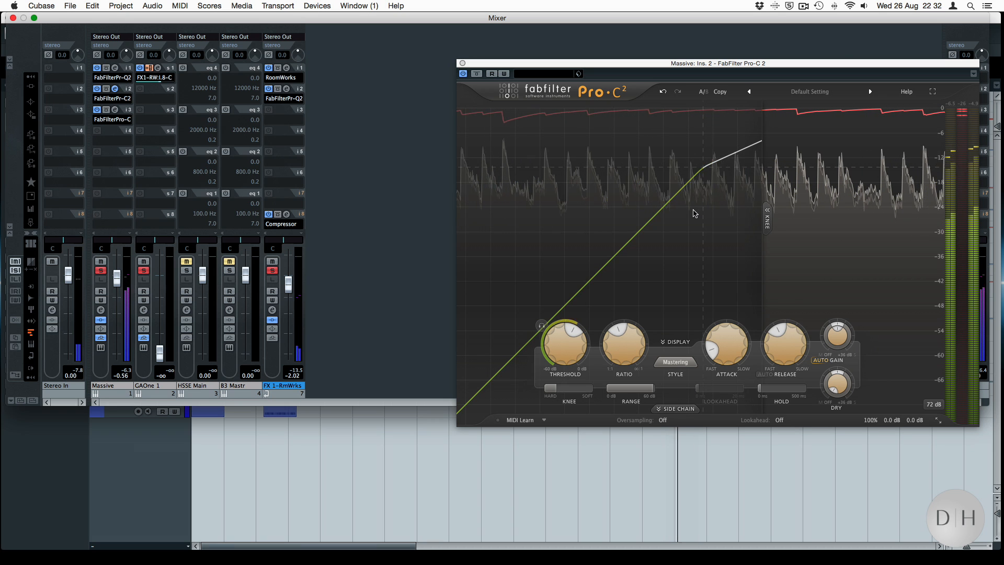
left_click(677, 362)
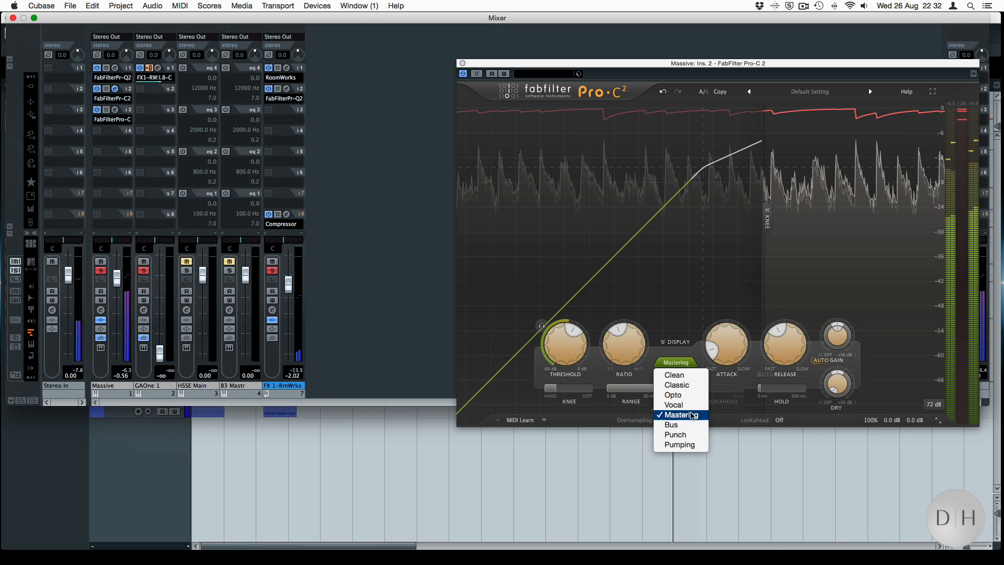
left_click(678, 366)
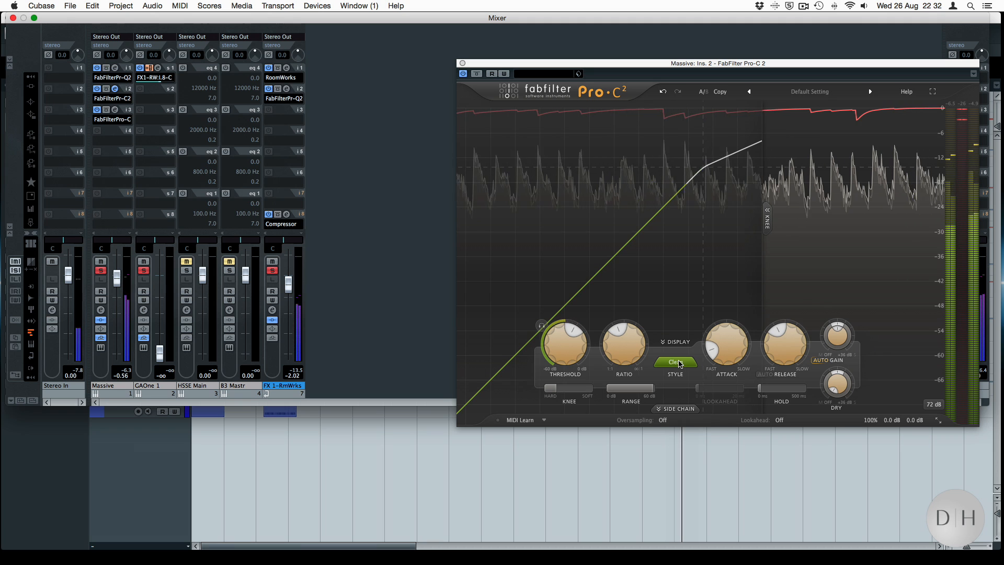
left_click(680, 364)
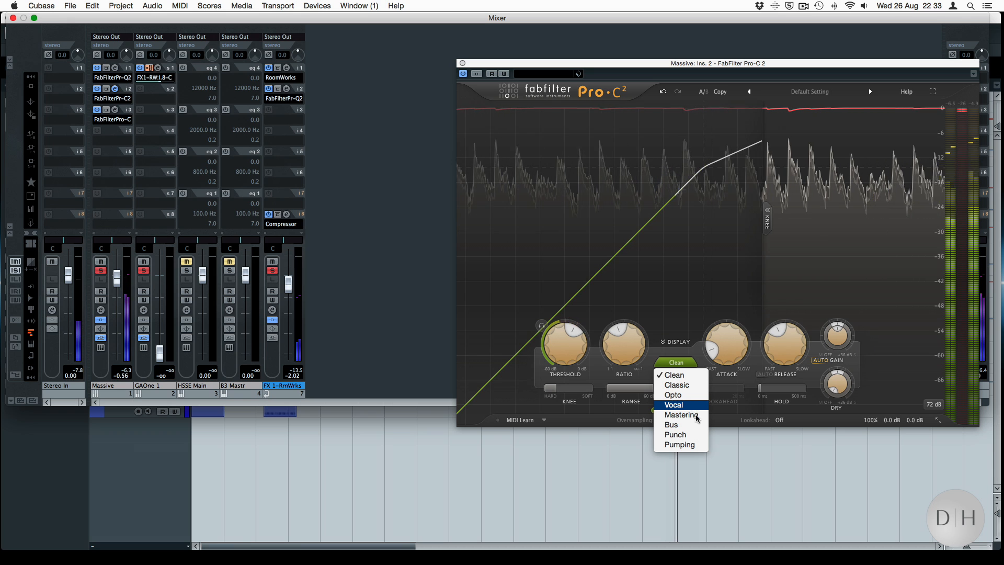
left_click(703, 351)
left_click(690, 359)
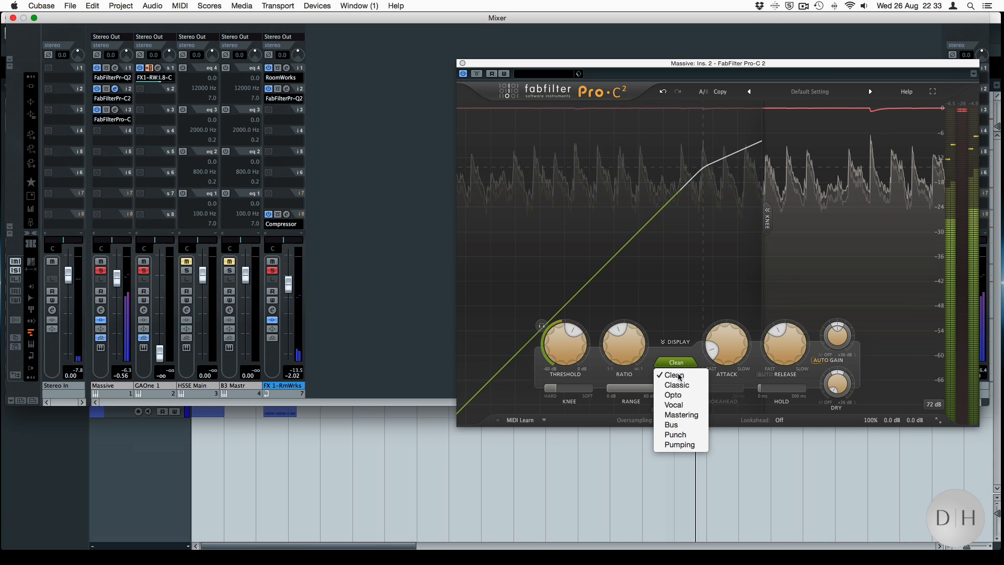
left_click(681, 415)
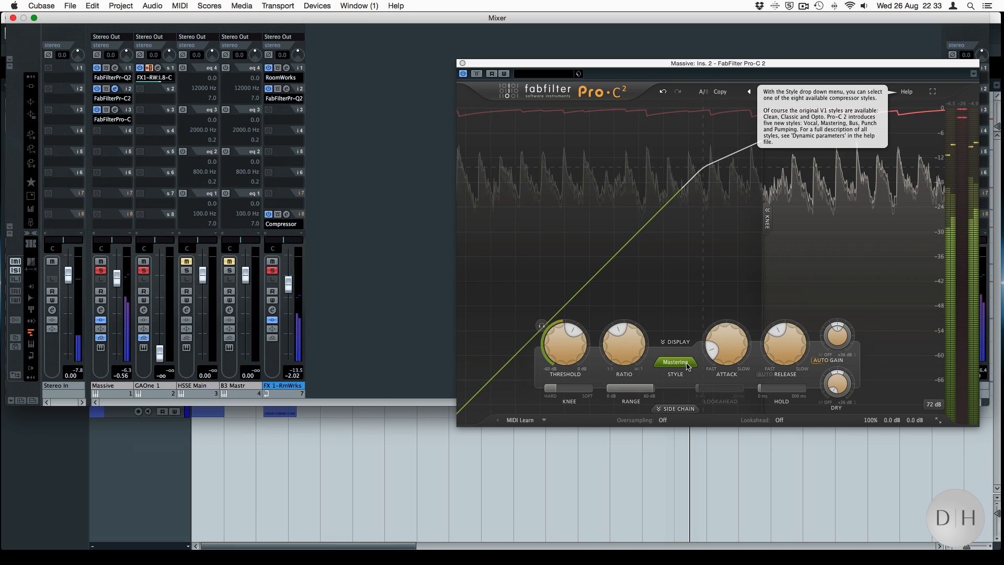
Step: Switch the Pro-C 2 compression style to Clean and set the hold time close to its minimum
left_click(680, 363)
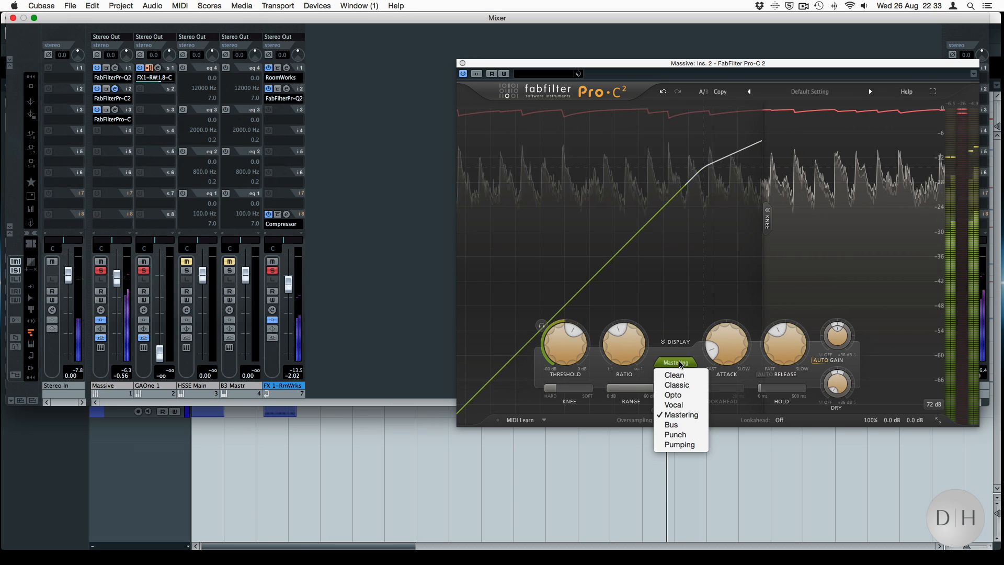
left_click(680, 374)
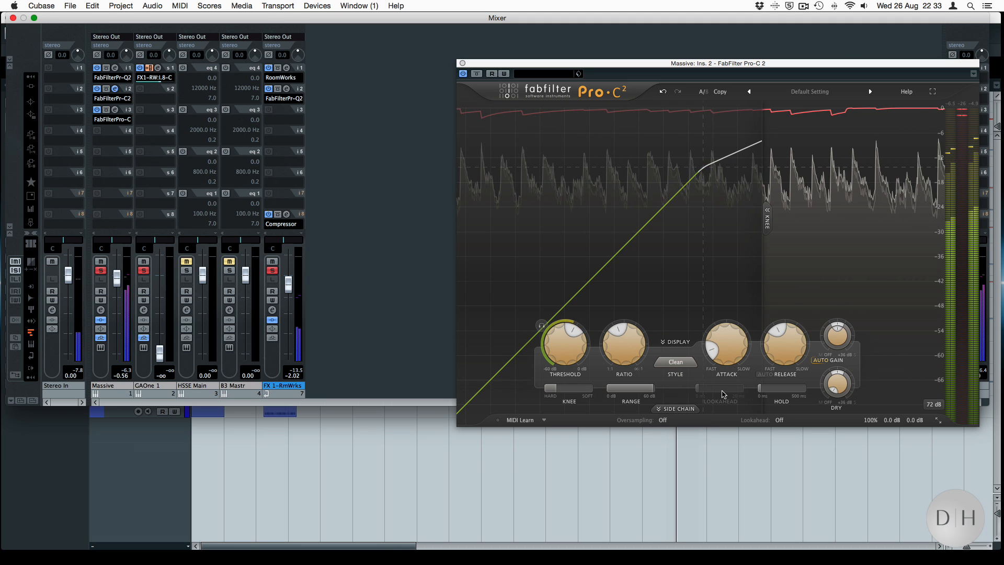
mouse_move(726, 347)
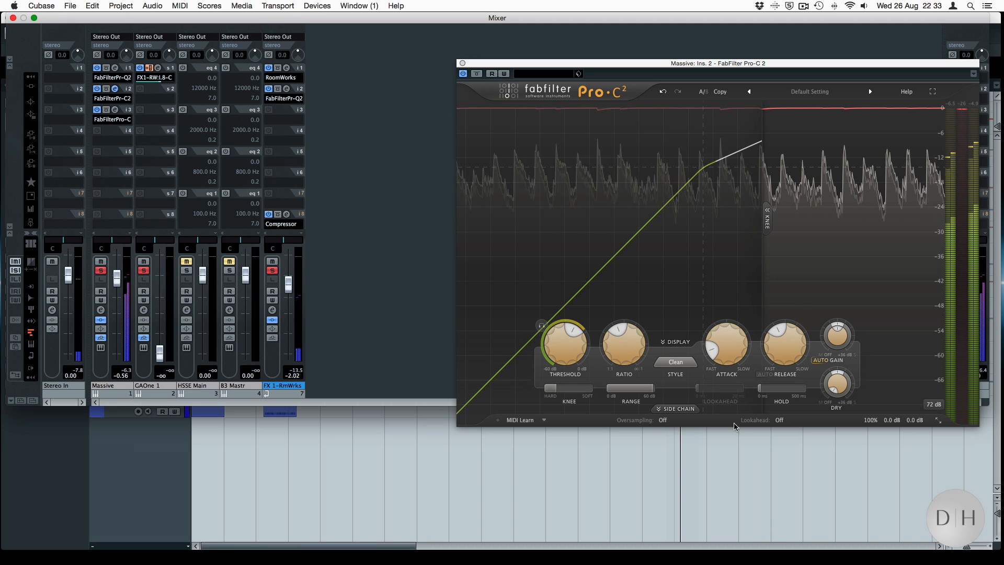
mouse_move(771, 389)
left_mouse_down()
mouse_move(790, 391)
mouse_move(759, 389)
left_mouse_up()
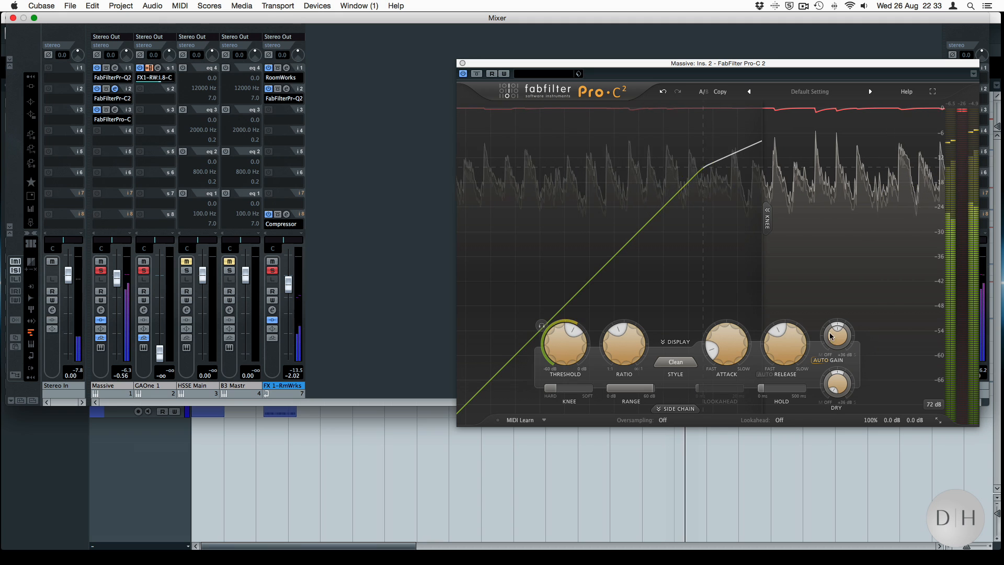
mouse_move(834, 332)
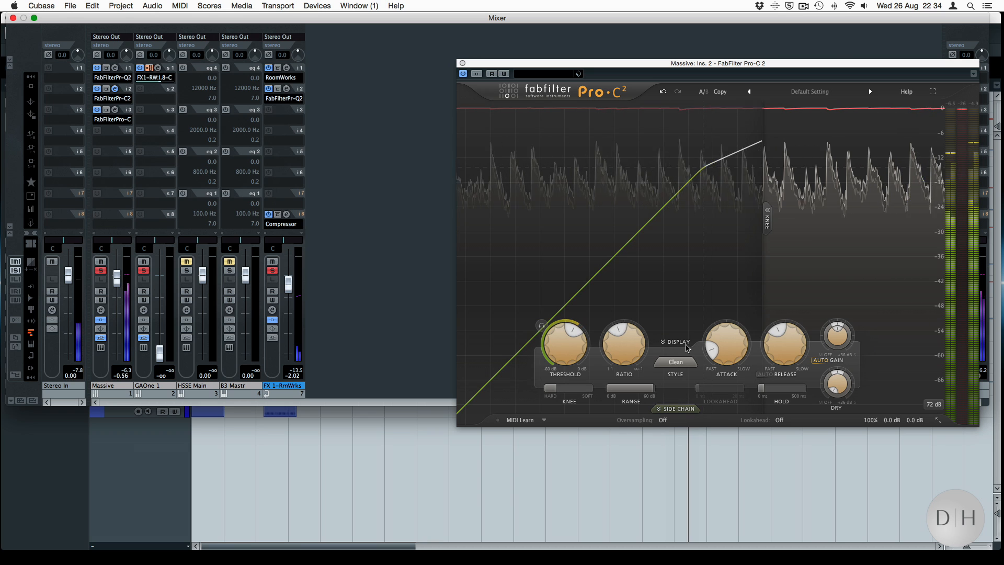
Step: Collapse the Pro-C 2 knee display and reduce the interface to Small, placing its window mid-mixer
left_click(768, 218)
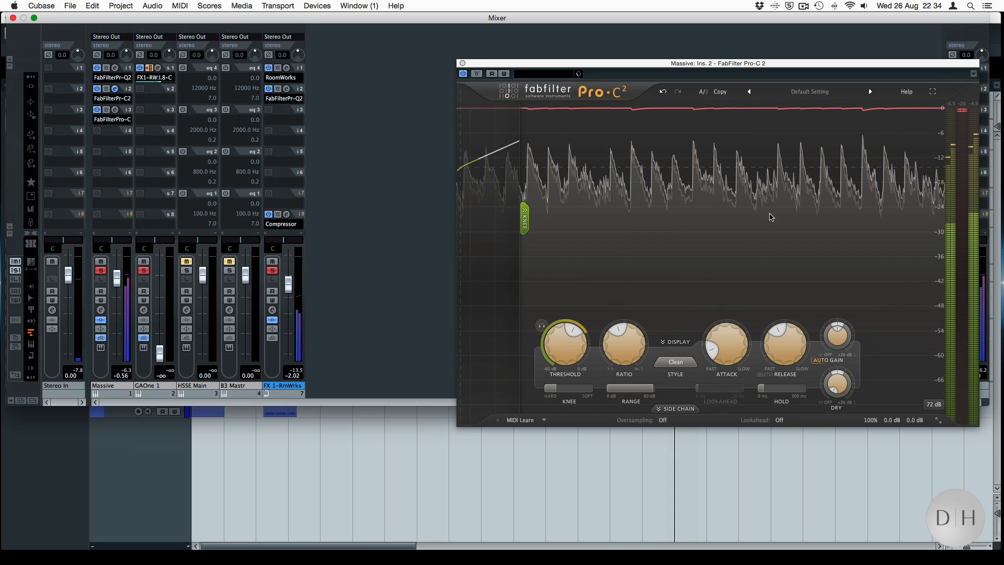
left_click(938, 420)
left_click(953, 433)
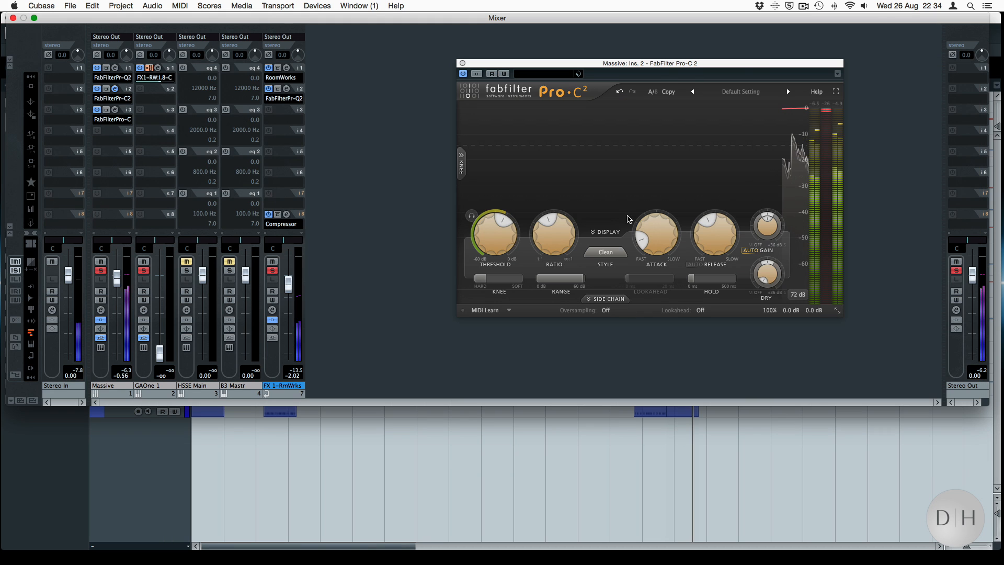
left_click(836, 310)
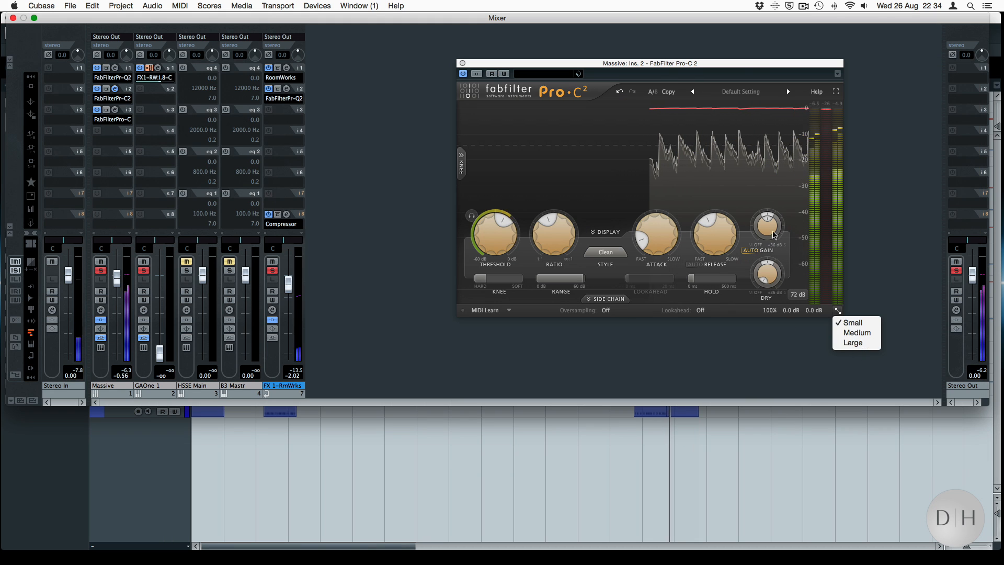
left_click(661, 59)
left_click_drag(677, 64, 585, 95)
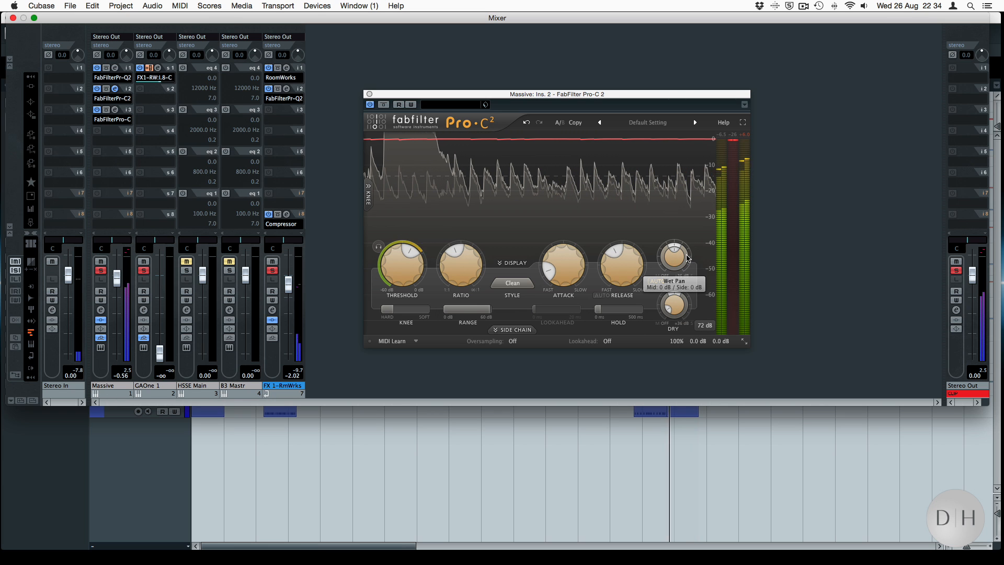
Step: Expand Pro-C 2's side-chain section and set the original Pro-C's side-chain filters to about 65 Hz and 2.4 kHz
left_click(515, 329)
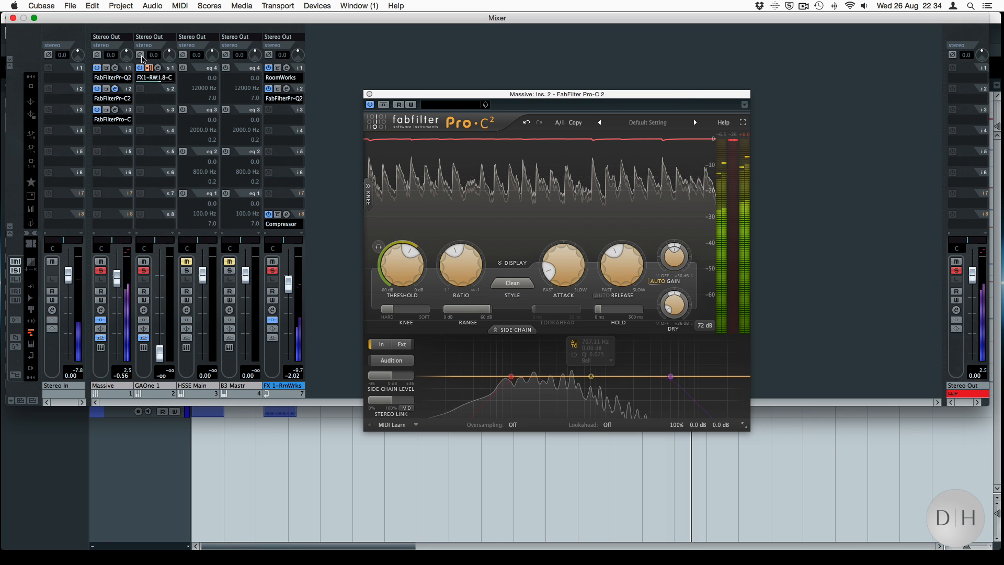
left_click(113, 118)
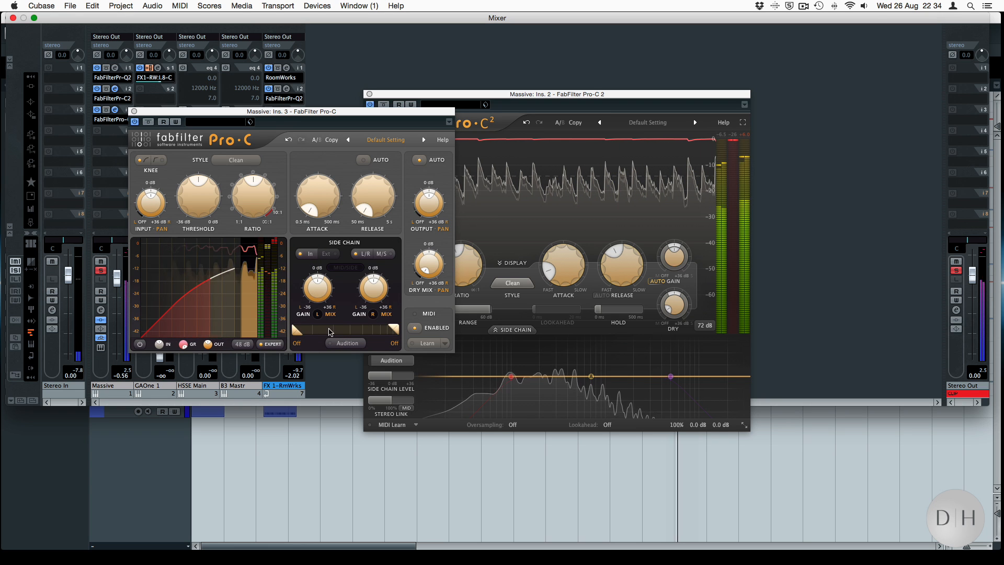
mouse_move(349, 333)
left_mouse_down()
mouse_move(319, 332)
mouse_move(330, 335)
left_mouse_up()
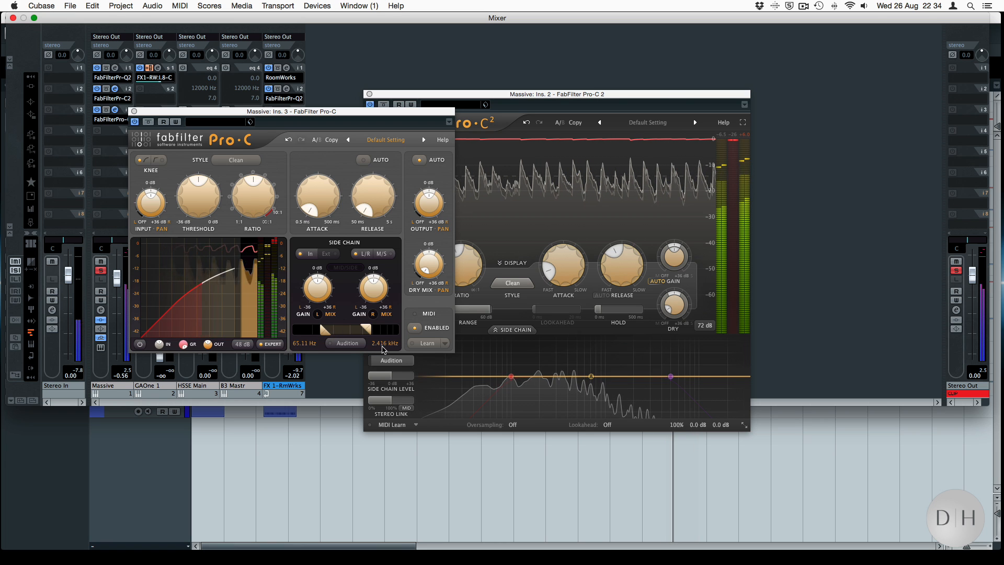
Step: Close the original Pro-C window and lower the cutoff of Pro-C 2's side-chain low-pass filter slightly
left_click(134, 111)
mouse_move(590, 375)
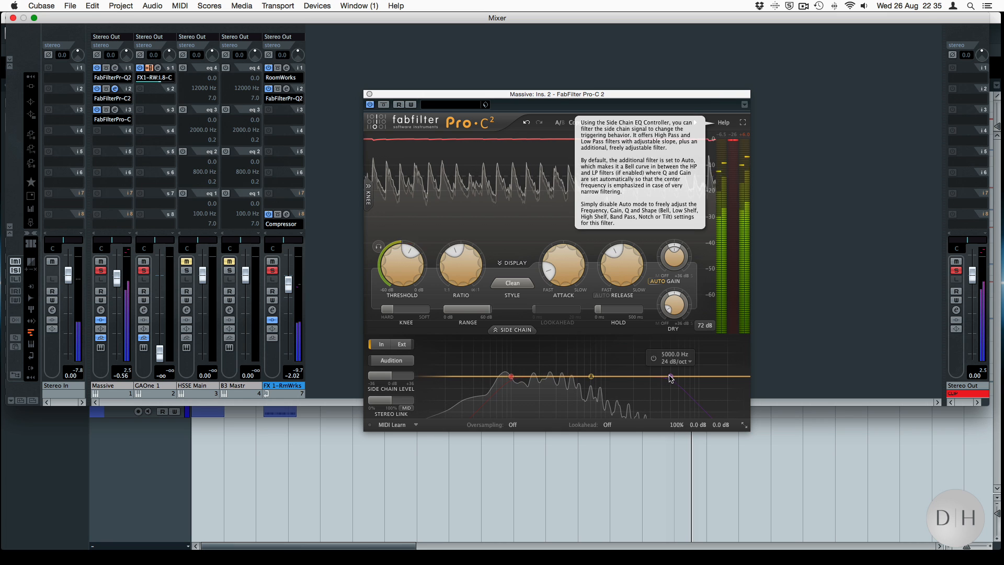
left_click_drag(670, 377, 651, 377)
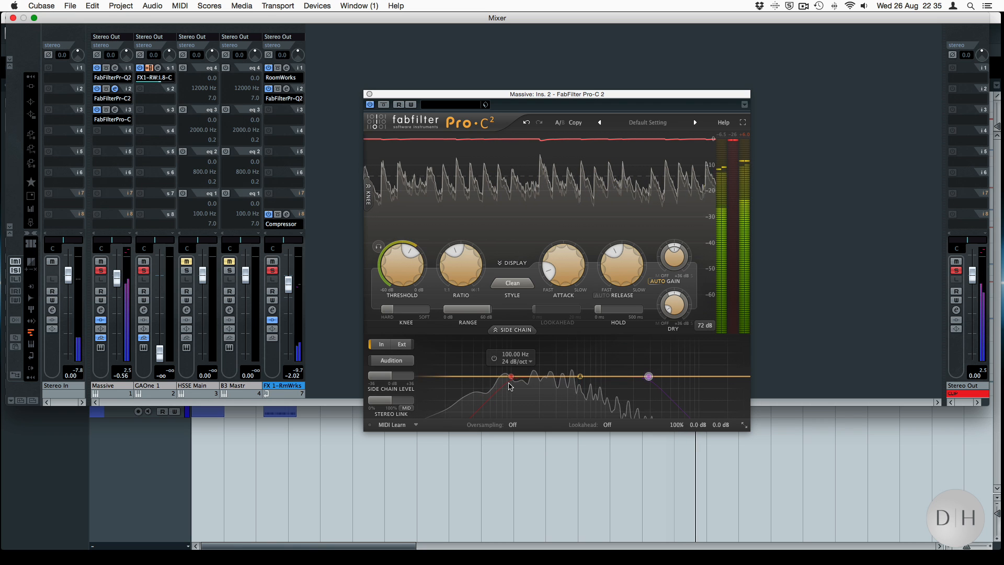
mouse_move(510, 386)
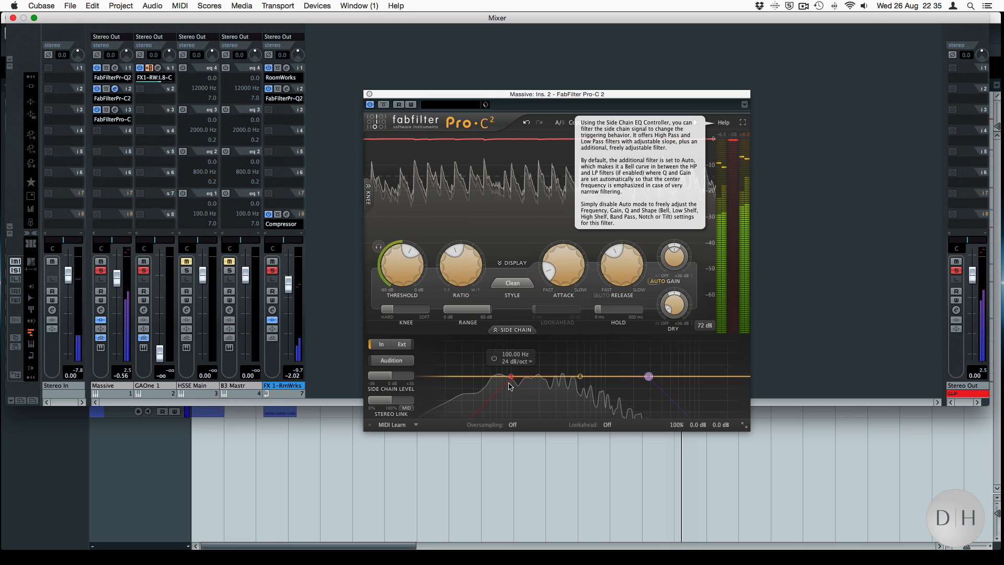
Step: Try Pro-C 2's side-chain audition and stereo link controls, keeping the stereo link at 100%
left_click(406, 365)
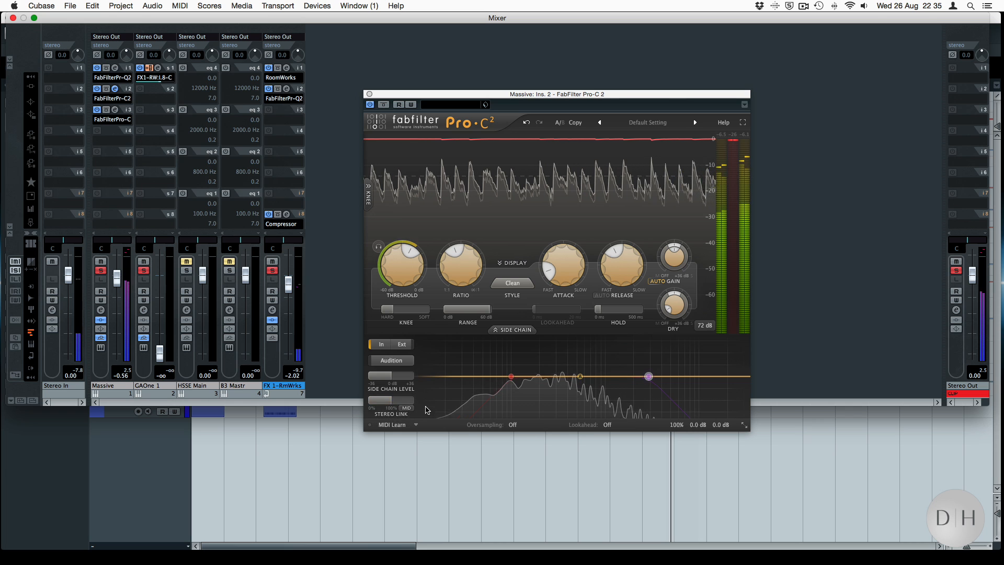
mouse_move(407, 401)
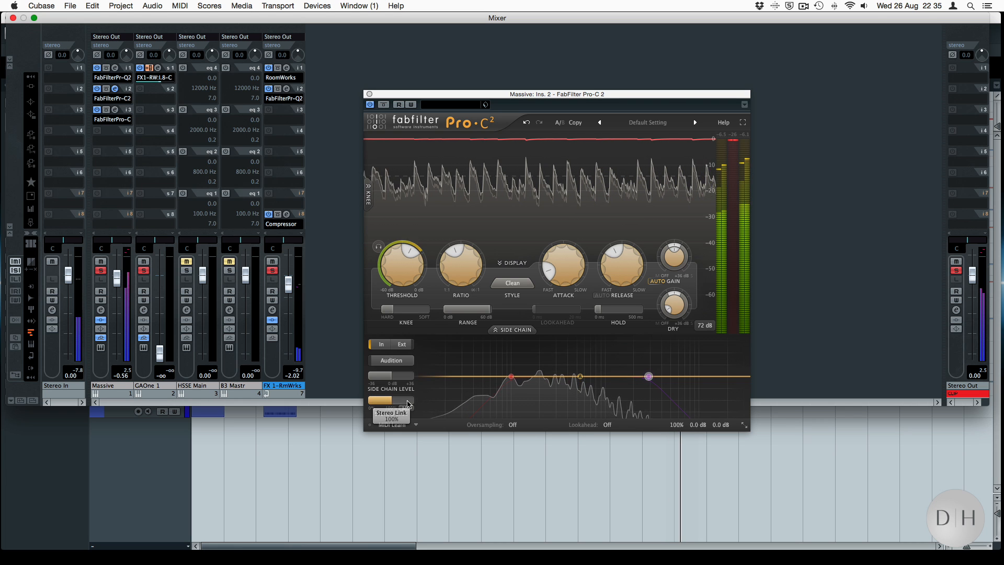
mouse_move(408, 401)
left_mouse_down()
mouse_move(430, 401)
mouse_move(376, 400)
mouse_move(411, 397)
left_mouse_up()
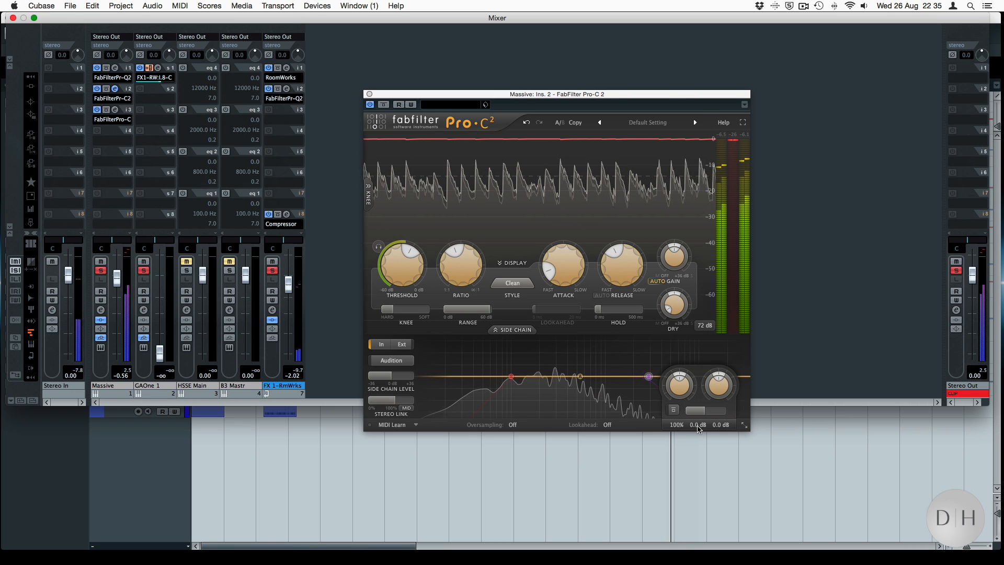
Step: Open Pro-C 2's output mix and pan controls and set the mix to 99%
left_click(673, 412)
left_click_drag(706, 412, 740, 409)
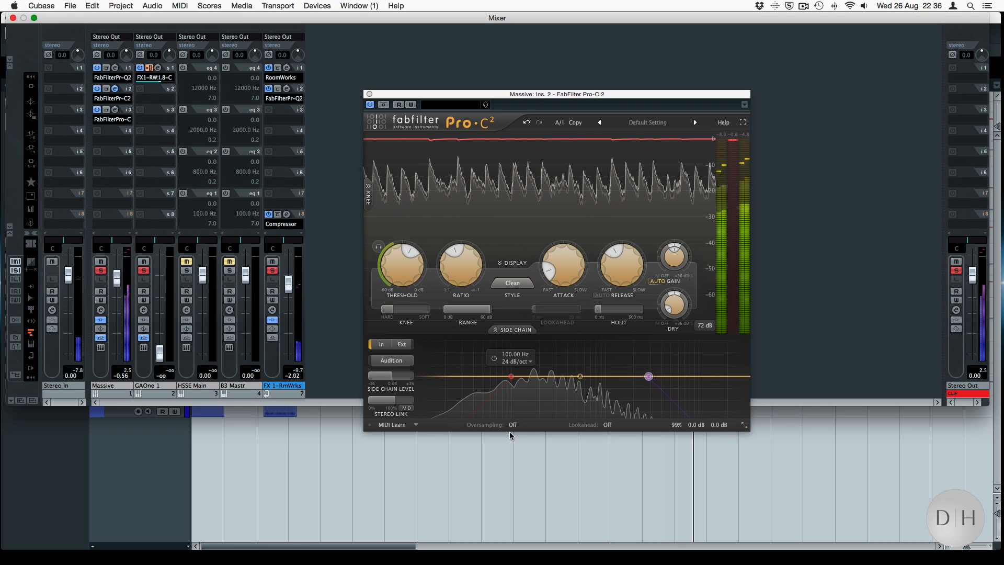
Step: Keep oversampling off and enable lookahead in Pro-C 2, with the lookahead time at its minimum
left_click(511, 425)
left_click(549, 428)
left_click(607, 425)
left_click(615, 448)
mouse_move(536, 309)
left_mouse_down()
mouse_move(648, 311)
mouse_move(530, 311)
left_mouse_up()
Step: Set Pro-C 2 for heavy compression with a much lower threshold, a higher ratio and faster attack and release
left_click_drag(402, 259, 395, 283)
left_click_drag(475, 267, 473, 245)
left_click_drag(560, 266, 555, 279)
left_click_drag(618, 265, 609, 286)
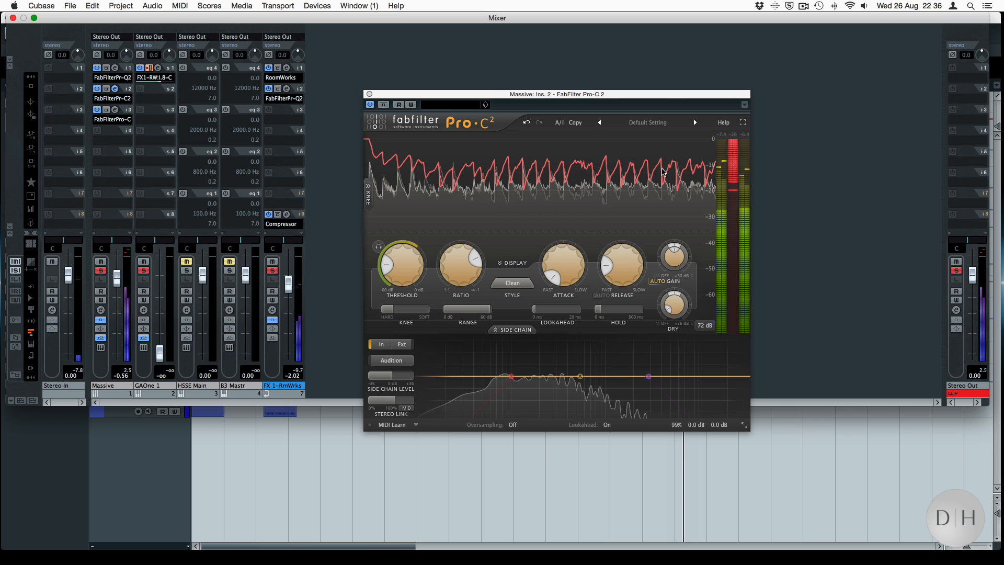
Step: Try a 20 ms lookahead, return it to its minimum and collapse the side-chain section
left_click_drag(536, 309, 390, 315)
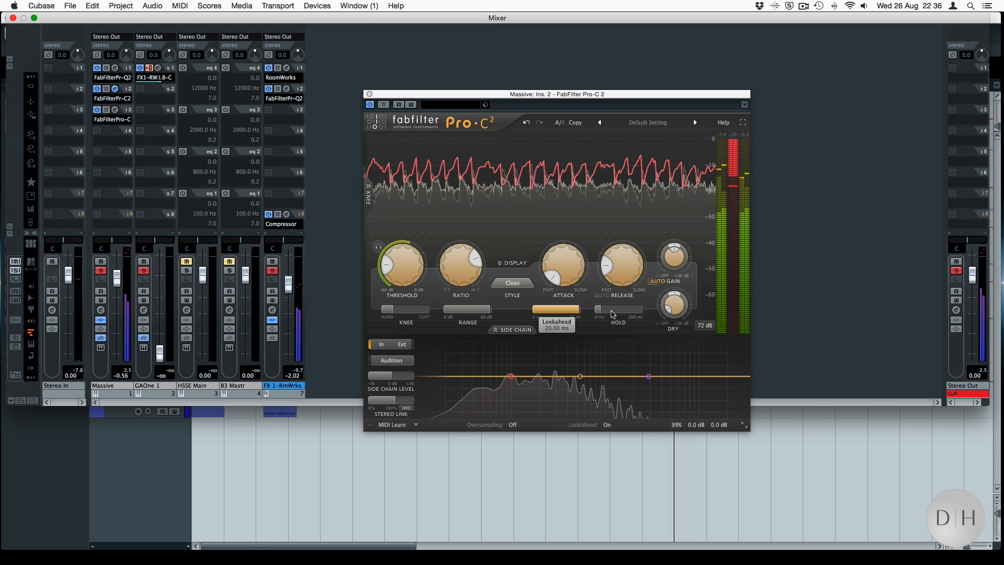
left_click_drag(611, 311, 612, 311)
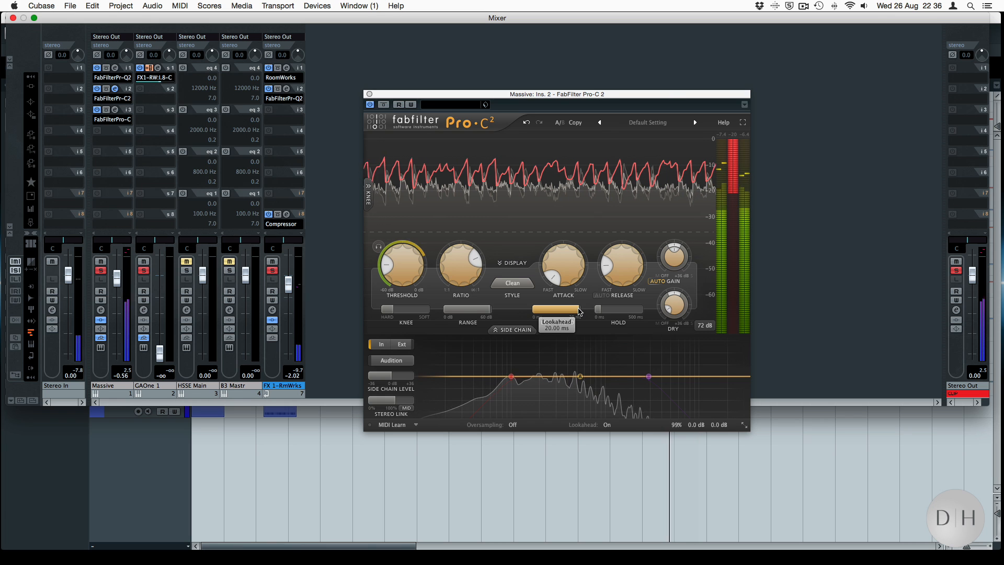
left_click_drag(486, 311, 491, 316)
left_click(511, 329)
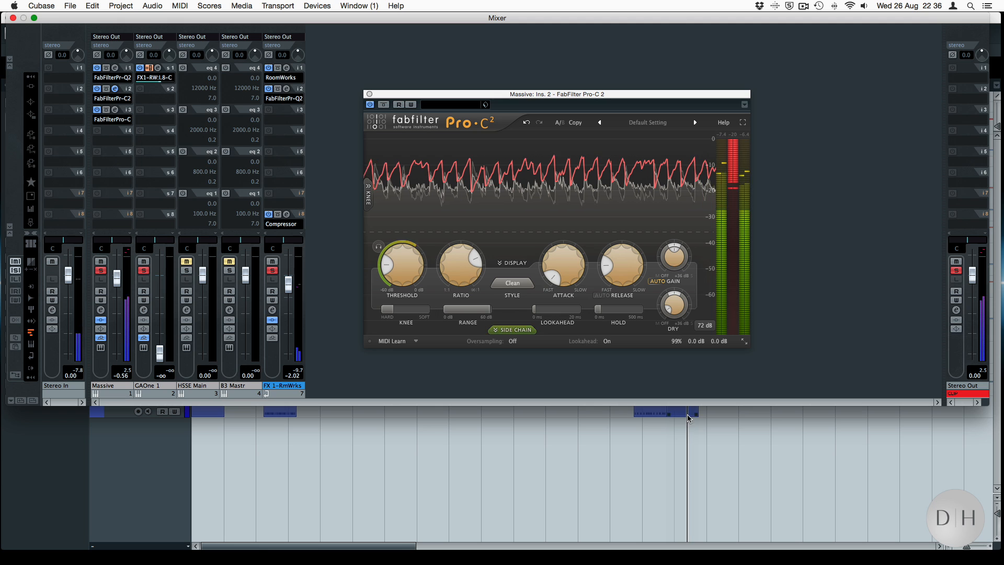
Step: Try the 9 dB and 90 dB level display ranges in Pro-C 2 and set the range to 36 dB
left_click(702, 329)
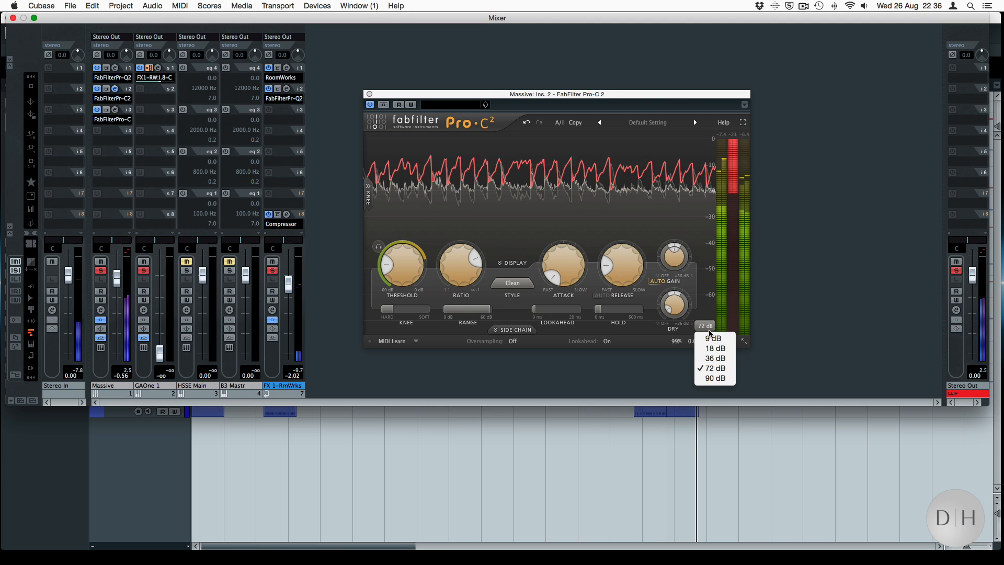
left_click(717, 340)
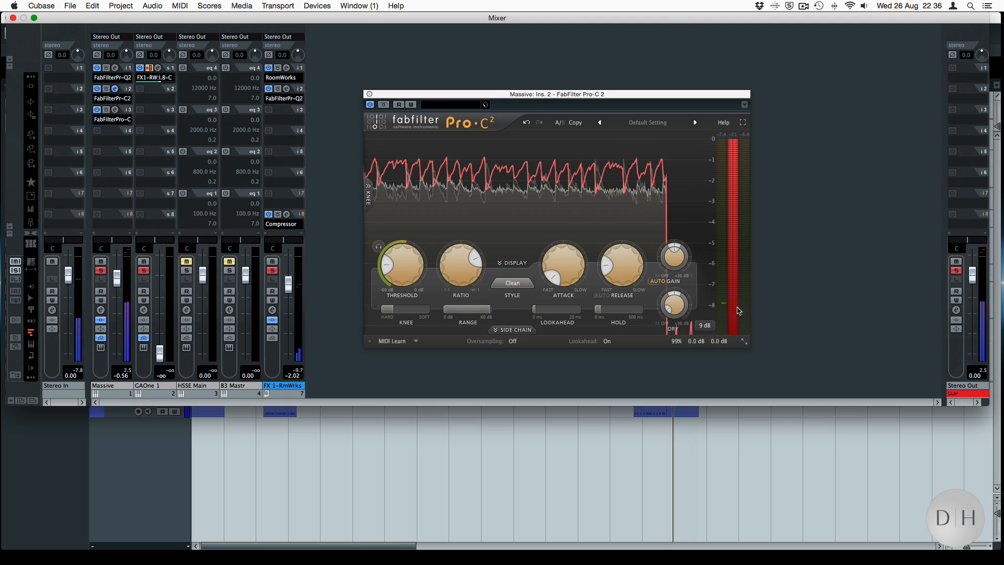
left_click(705, 326)
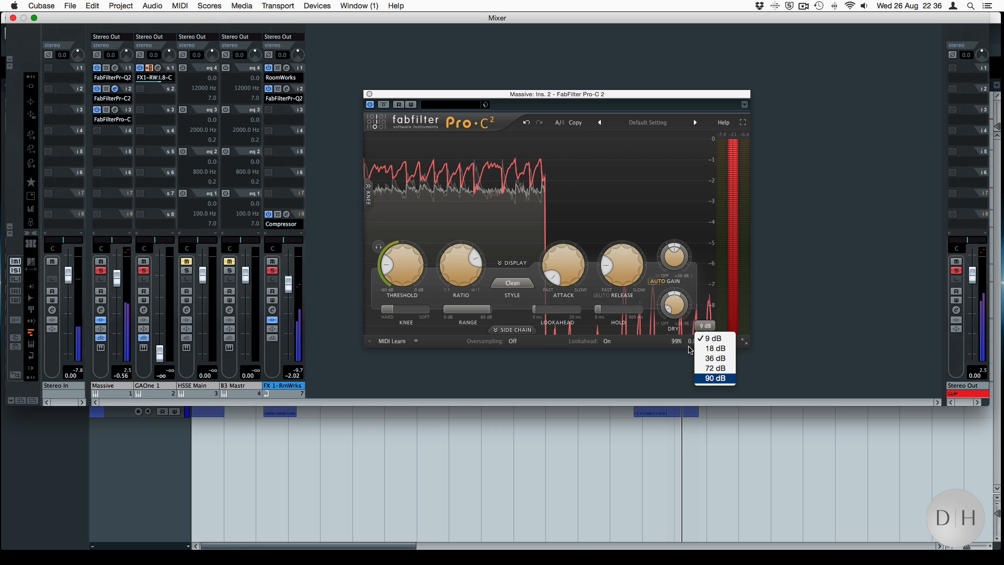
left_click(715, 378)
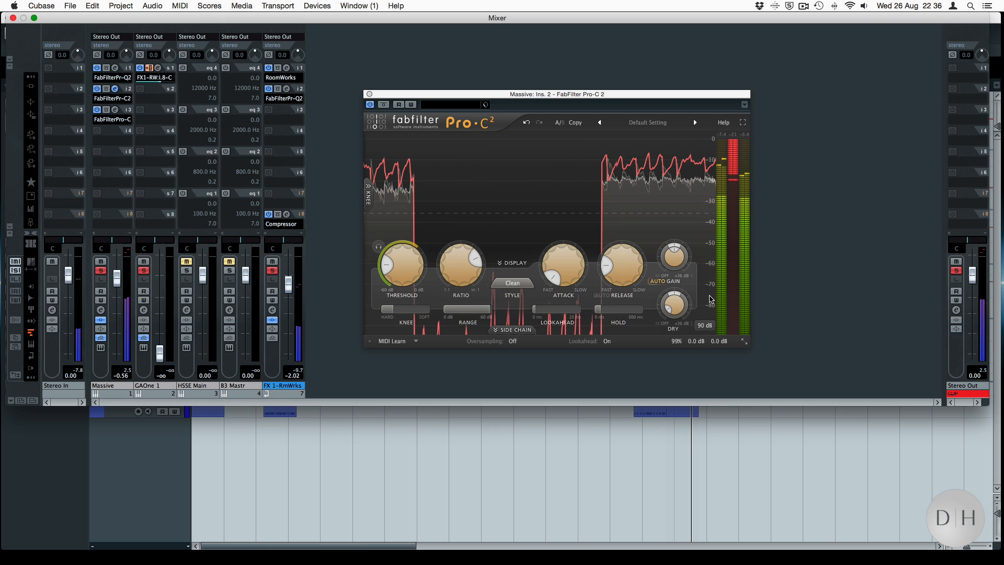
left_click(705, 325)
left_click(711, 358)
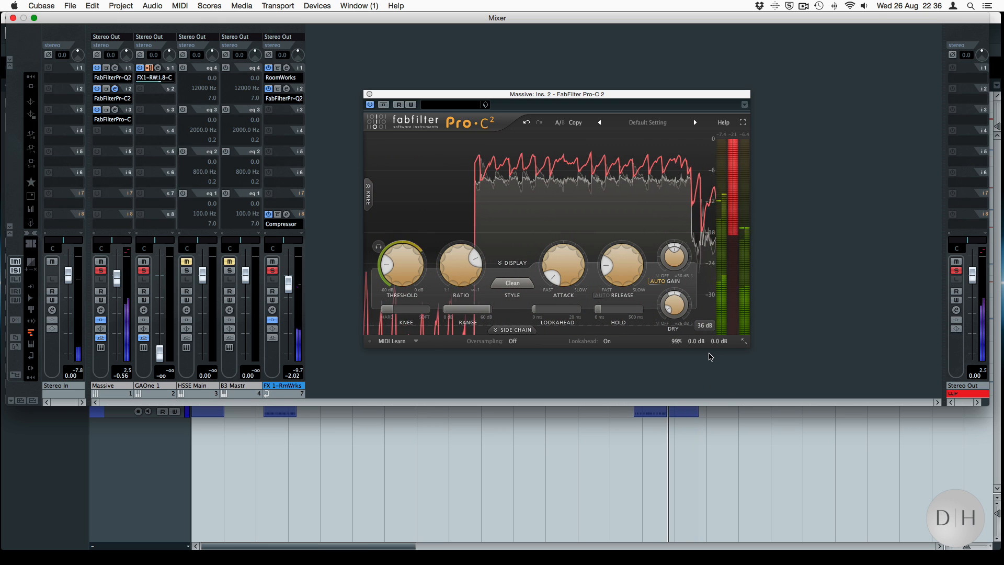
mouse_move(711, 340)
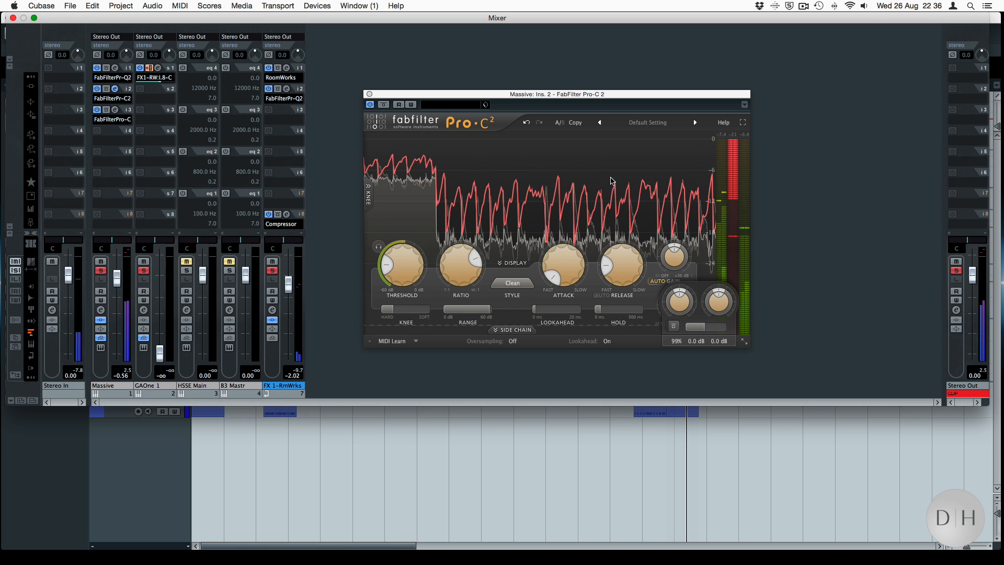
Step: Examine the Pro-C 2 preset categories, including the V1 Preset Folder, Piano, Special, Vocals and Drums, keeping Default Setting
left_click(676, 125)
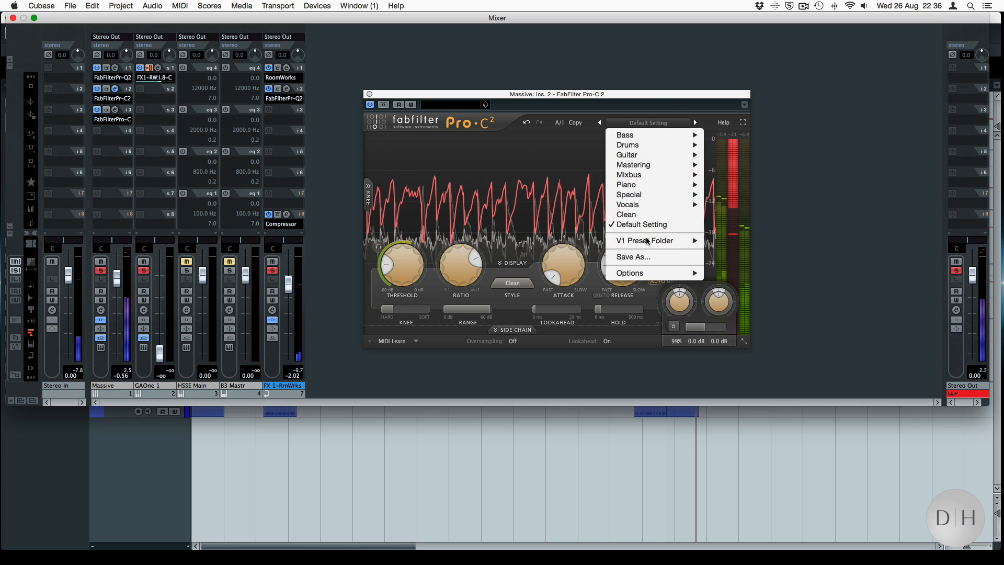
mouse_move(648, 240)
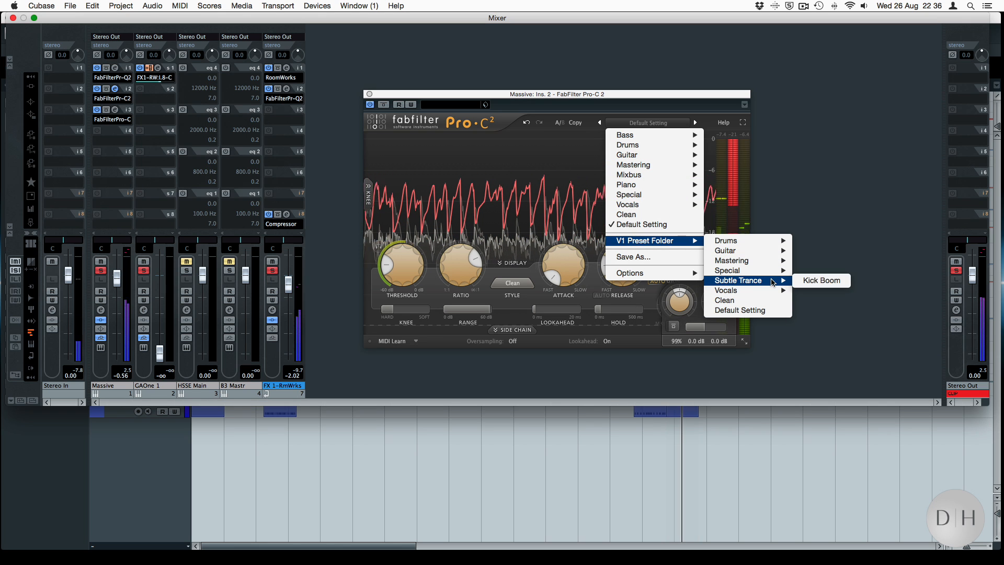
mouse_move(763, 280)
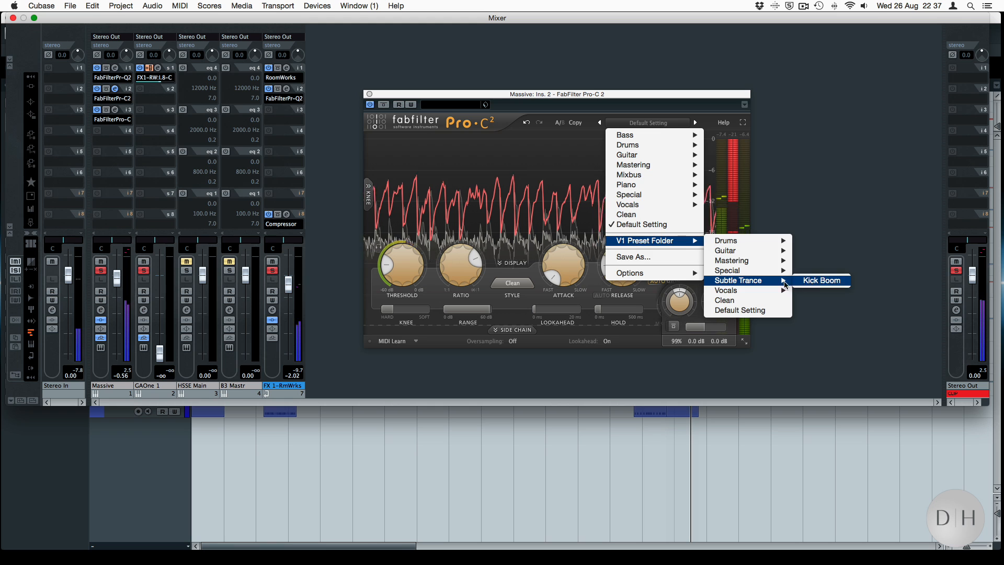
mouse_move(651, 167)
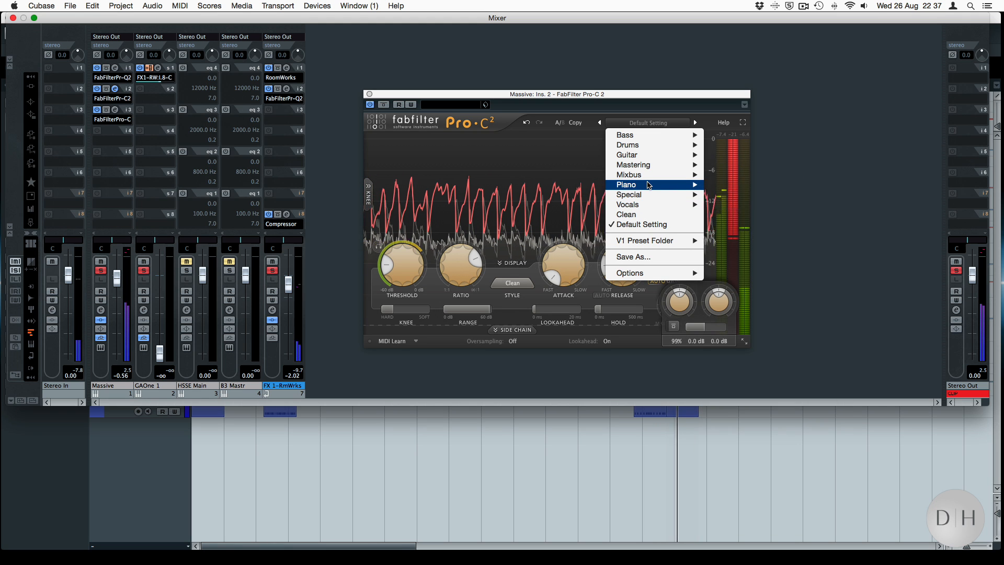
mouse_move(677, 185)
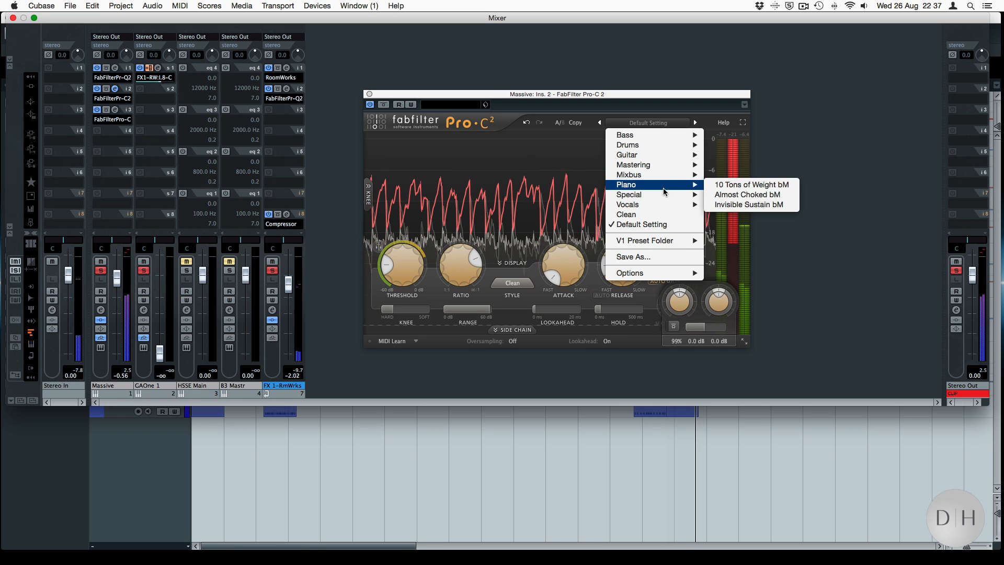
mouse_move(648, 199)
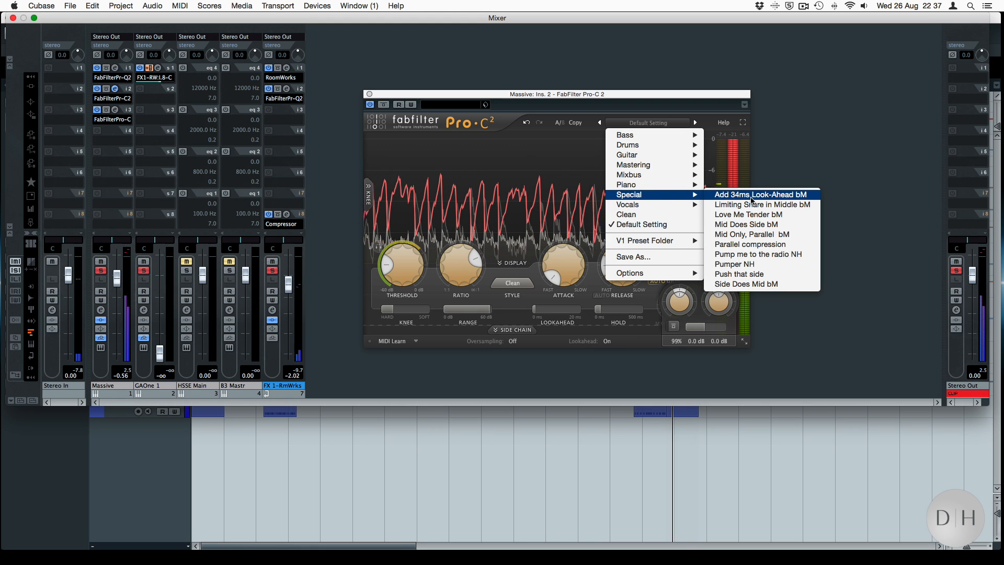
mouse_move(690, 205)
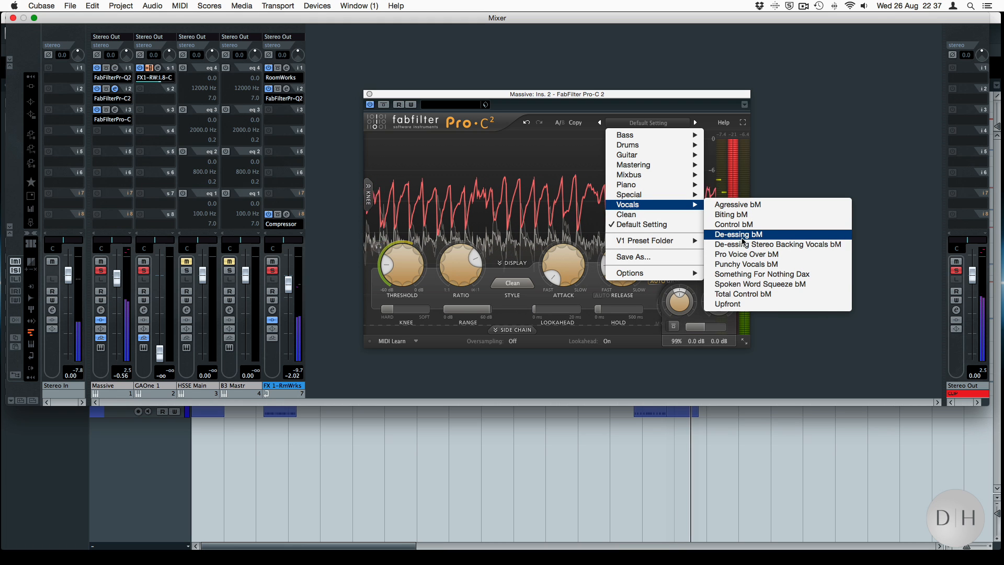
mouse_move(680, 149)
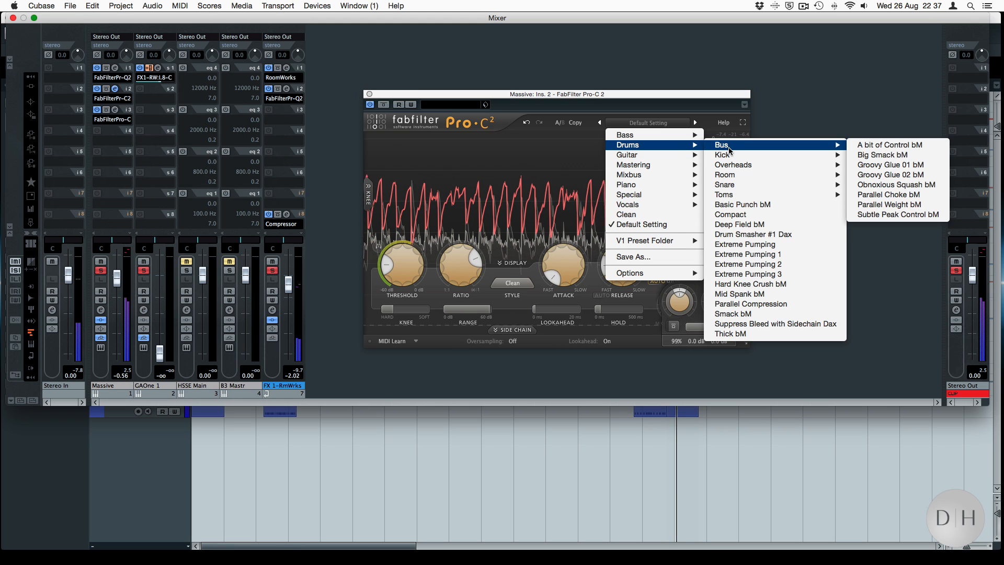
mouse_move(816, 155)
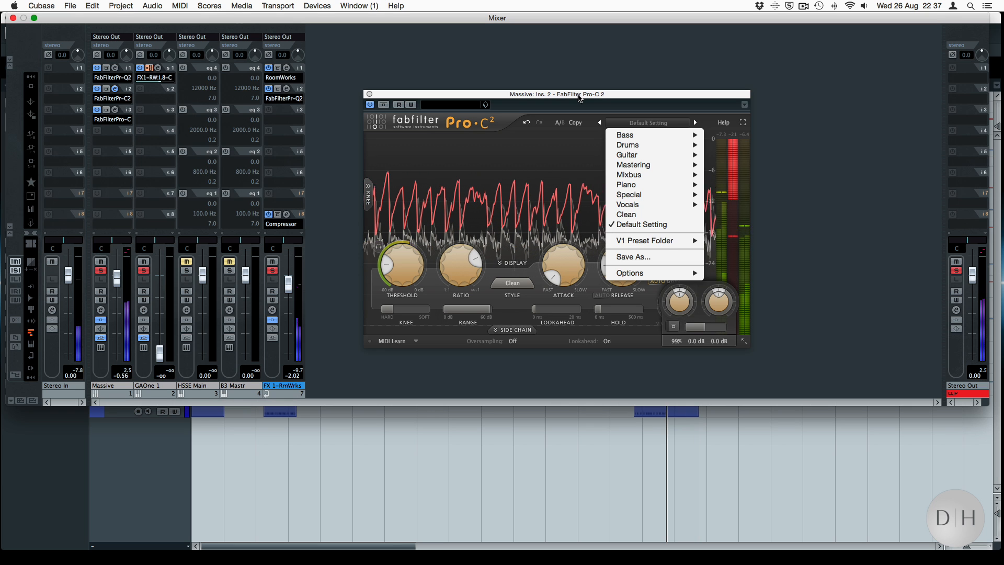
left_click(557, 106)
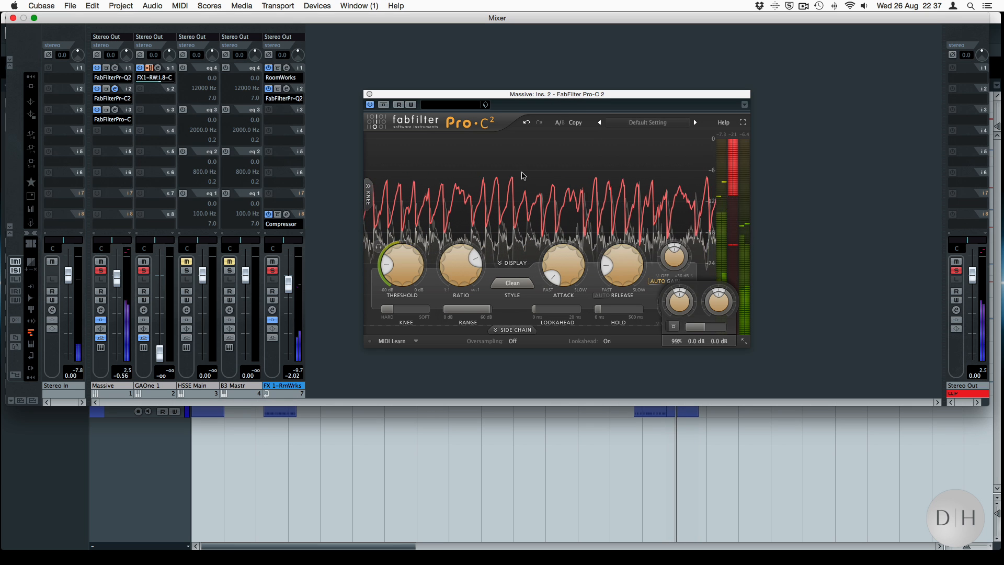
Step: Collapse Pro-C 2's level display to the compact meter view and check the lookahead control
left_click(512, 262)
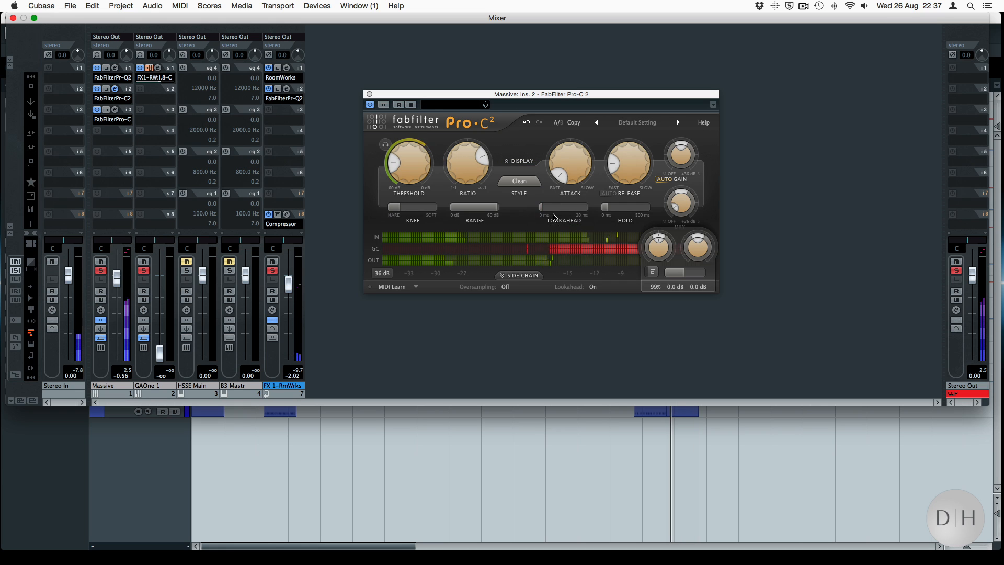
mouse_move(547, 211)
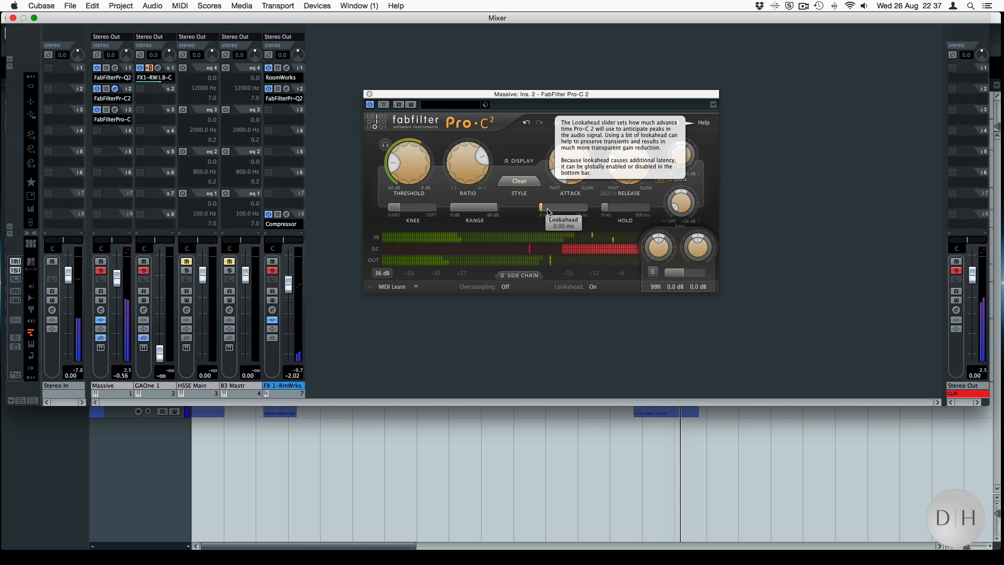